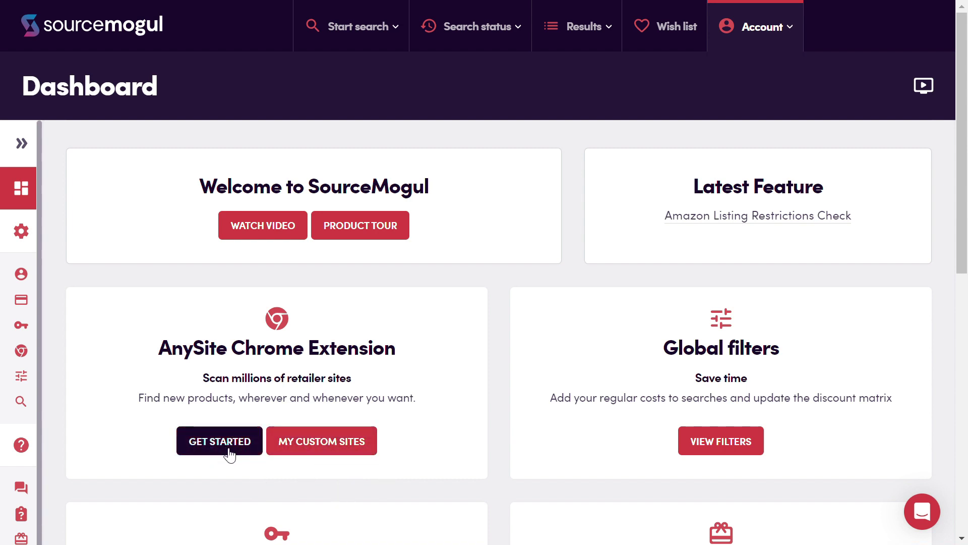
Step: Open the AnySite Chrome extension setup page and expand its install-extension instructions
{"action": "left_click", "coordinate": [245, 451]}
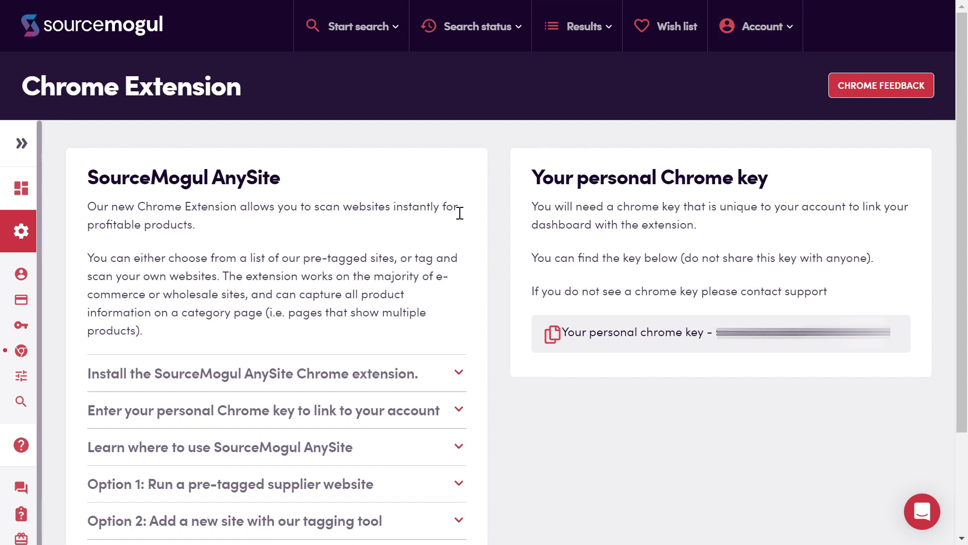
{"action": "left_click", "coordinate": [768, 35]}
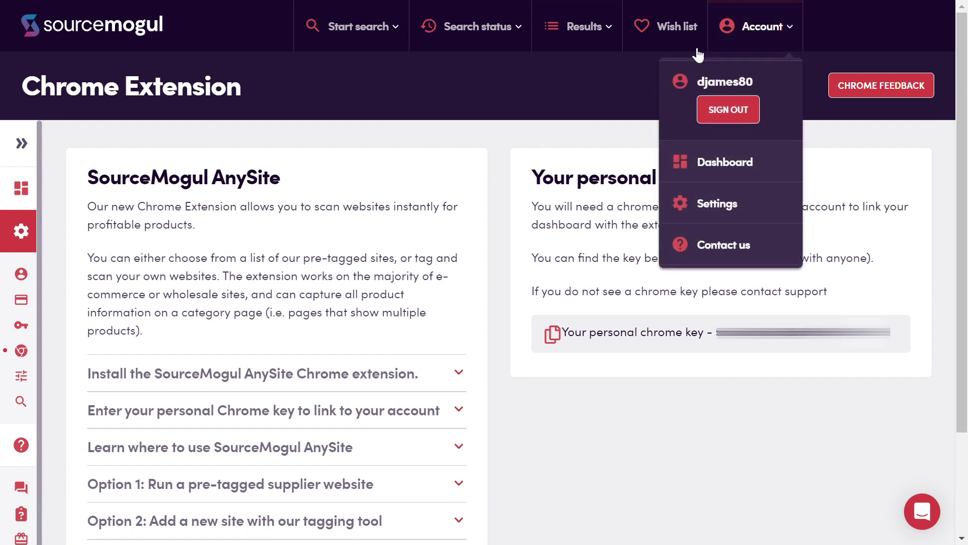
{"action": "left_click", "coordinate": [724, 210]}
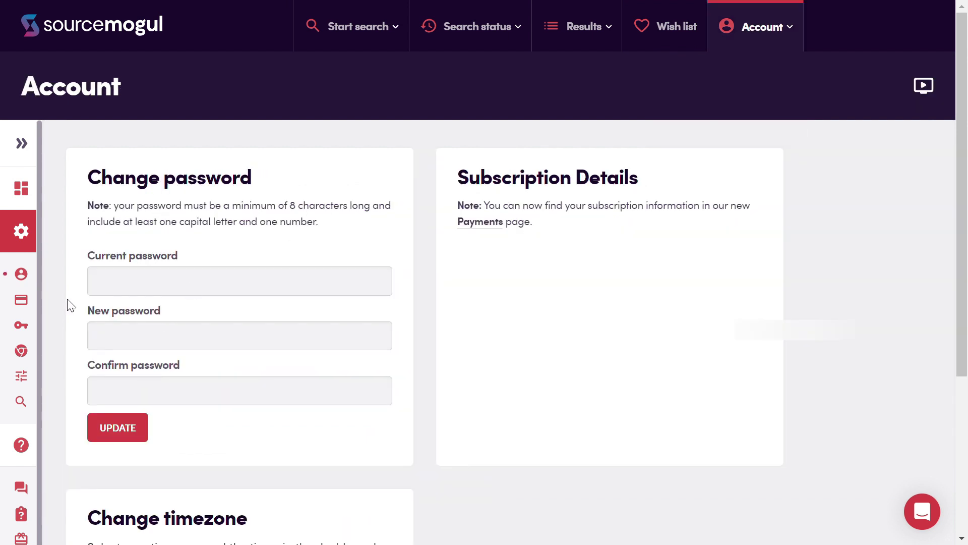
{"action": "left_click", "coordinate": [24, 356]}
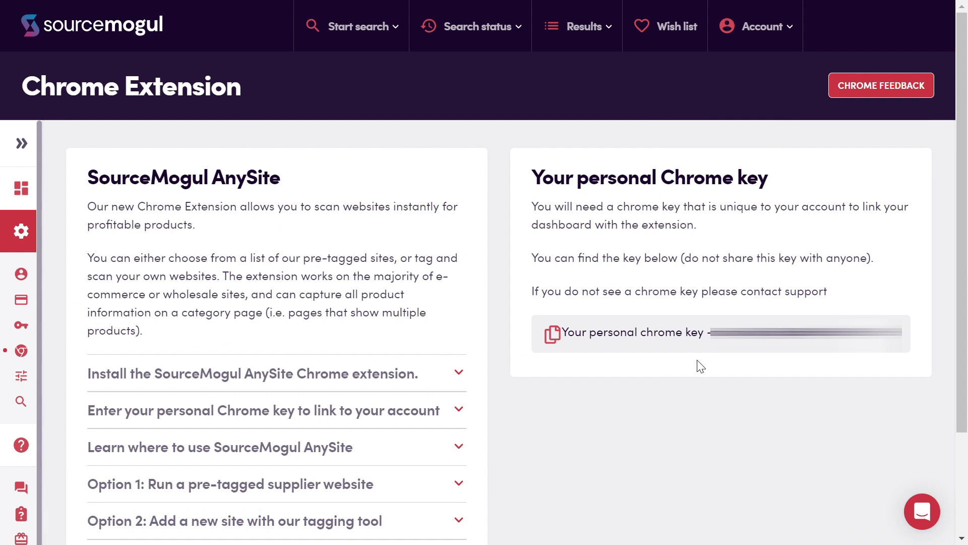
{"action": "left_click", "coordinate": [459, 373]}
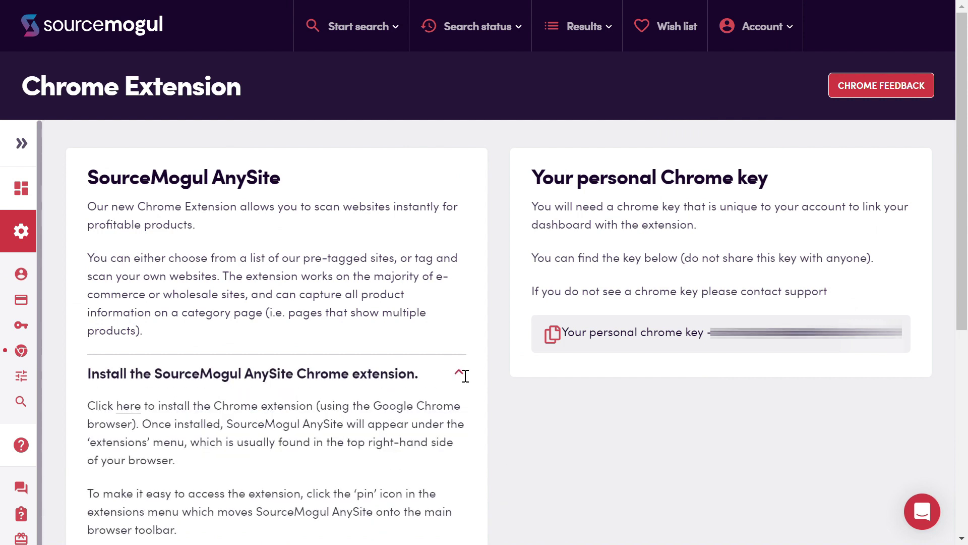
Step: Add SourceMogul Anysite to Chrome from its Chrome Web Store listing
{"action": "left_click", "coordinate": [135, 412]}
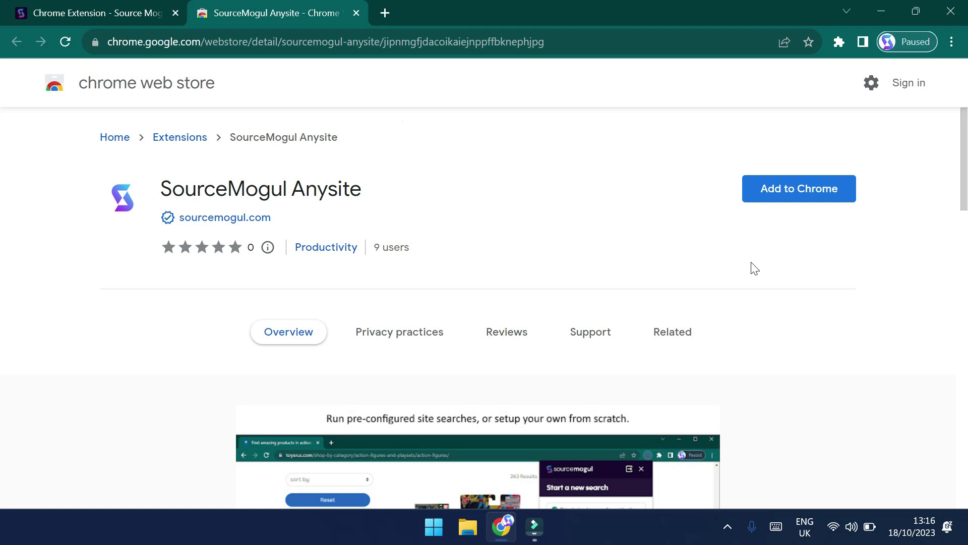
{"action": "left_click", "coordinate": [792, 182]}
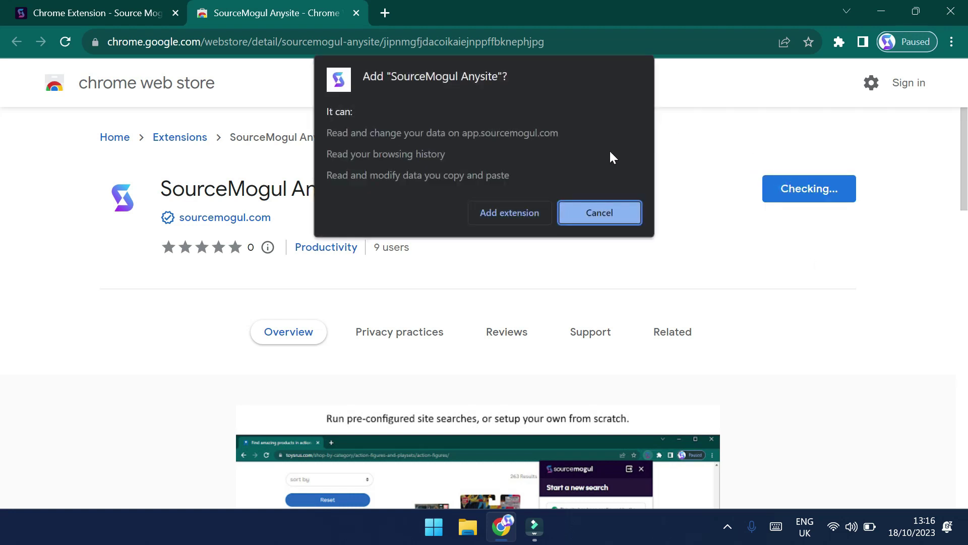
{"action": "left_click", "coordinate": [514, 212]}
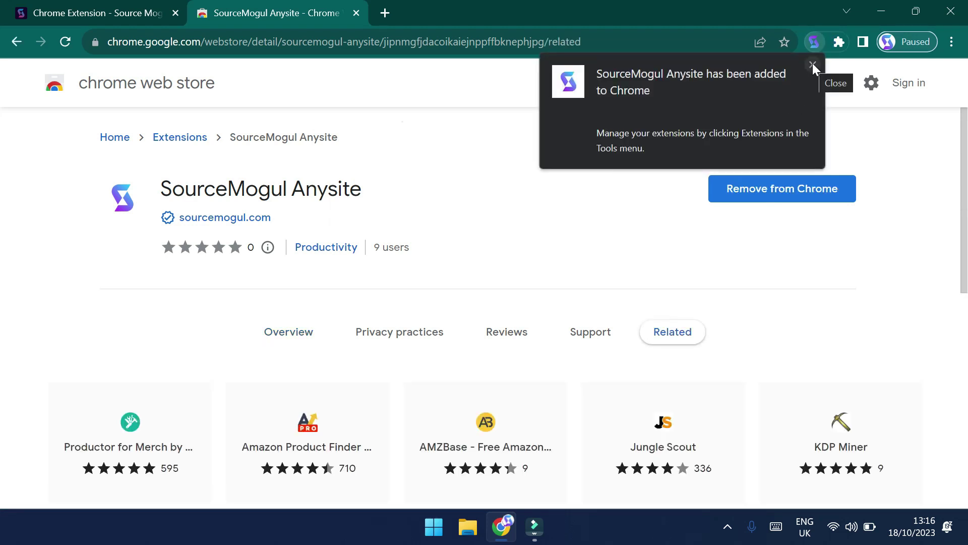
Step: Pin SourceMogul Anysite to the Chrome toolbar
{"action": "left_click", "coordinate": [839, 42]}
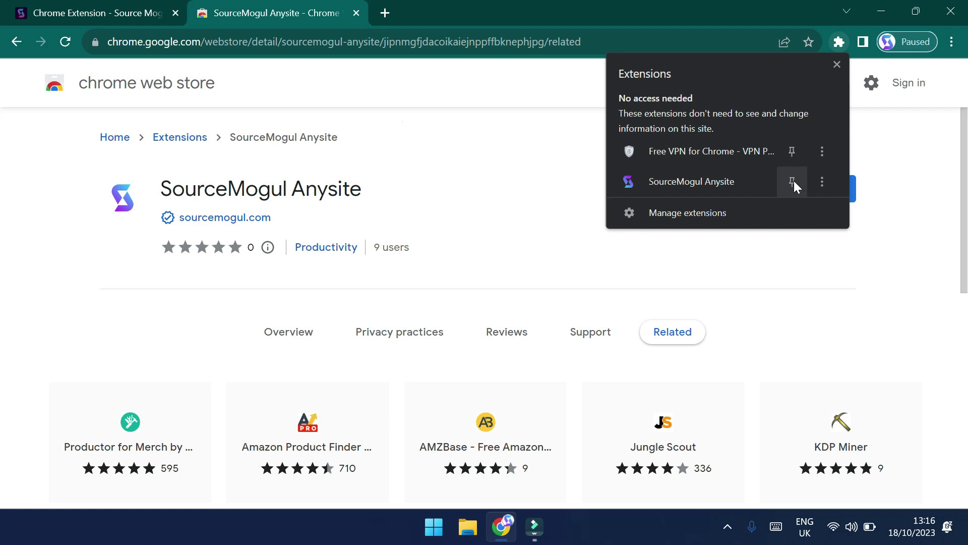
{"action": "left_click", "coordinate": [793, 182]}
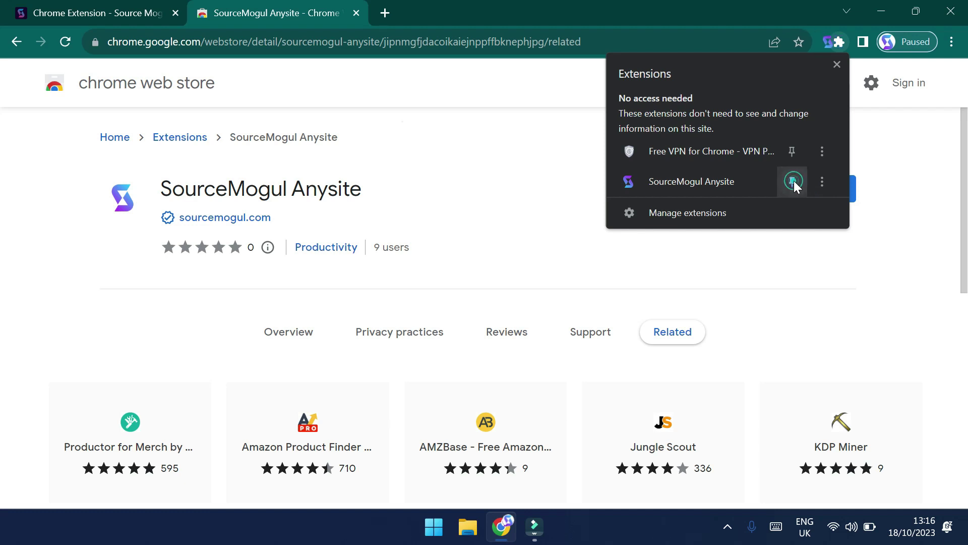
{"action": "left_click", "coordinate": [761, 280]}
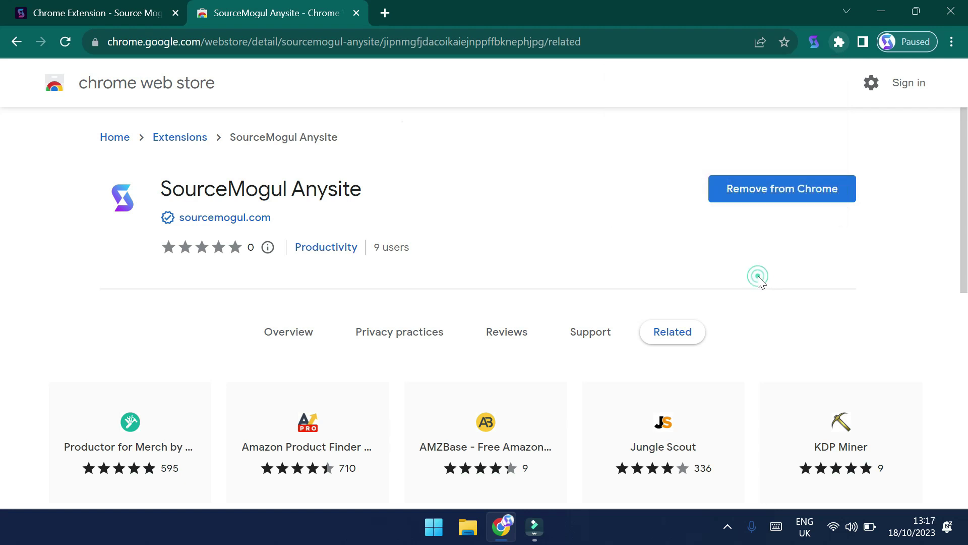
Step: Open the pinned SourceMogul Anysite extension to enter the Chrome key
{"action": "left_click", "coordinate": [814, 43]}
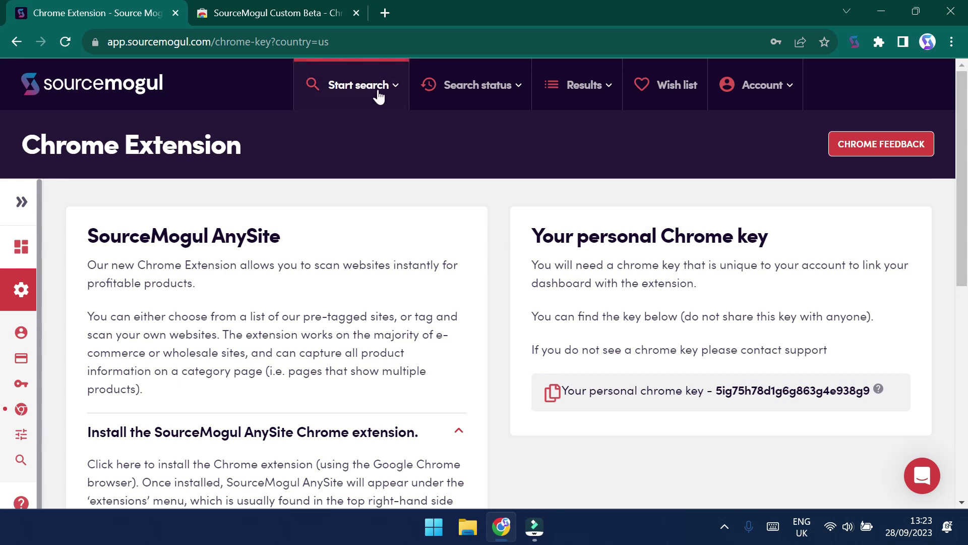
Step: Start a Chrome extension search, filter pre-mapped retailers by 'targ' and open Target
{"action": "left_click", "coordinate": [377, 95]}
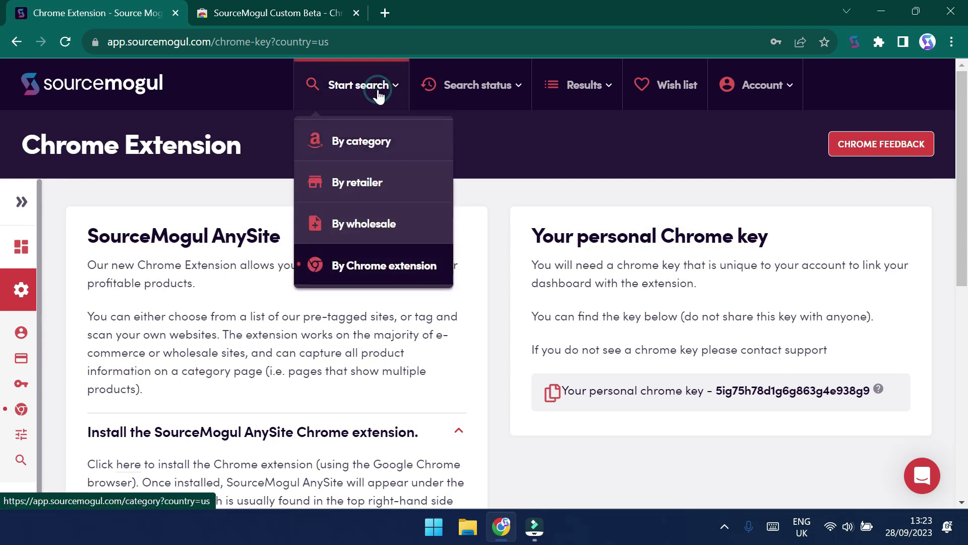
{"action": "left_click", "coordinate": [396, 264]}
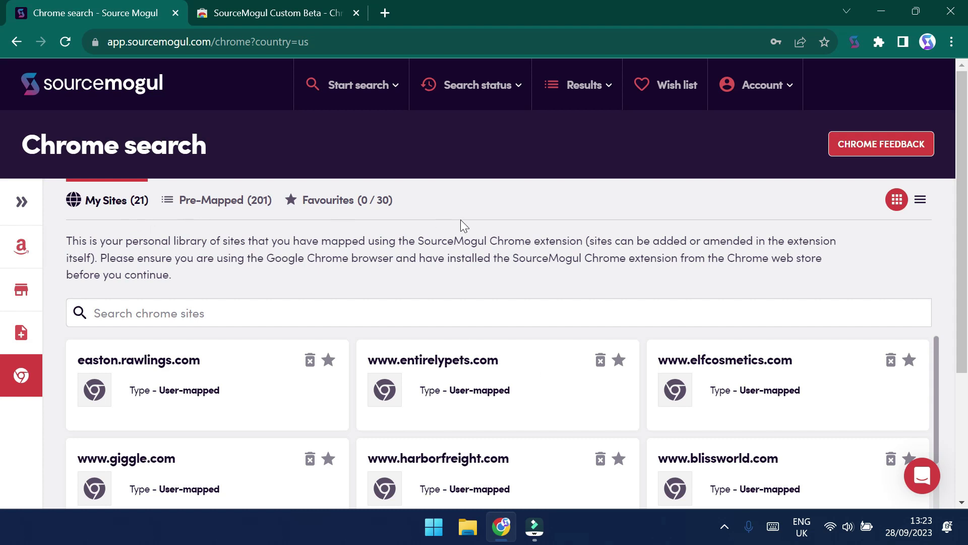
{"action": "scroll", "coordinate": [675, 460], "scroll_direction": "down", "scroll_amount": 4}
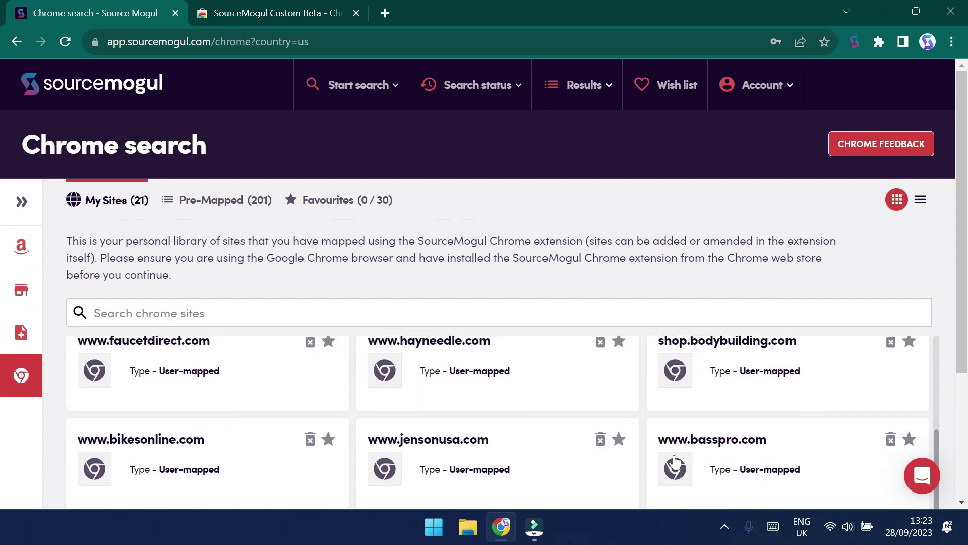
{"action": "scroll", "coordinate": [675, 460], "scroll_direction": "up", "scroll_amount": 4}
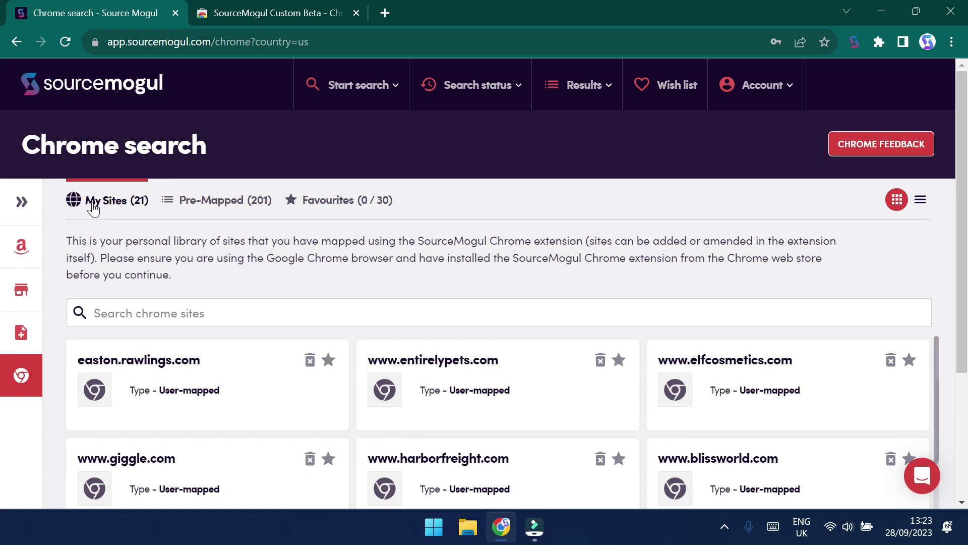
{"action": "left_click", "coordinate": [214, 202]}
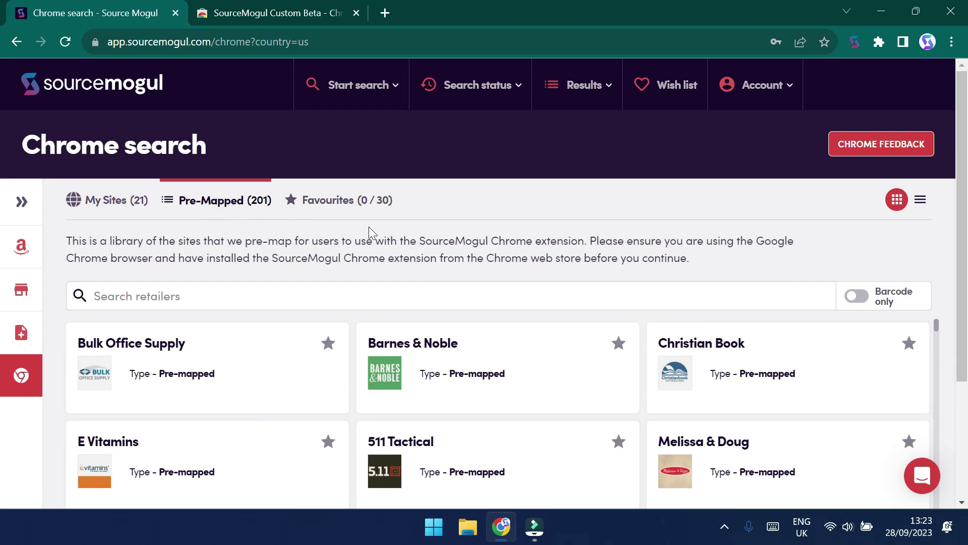
{"action": "left_click", "coordinate": [373, 296]}
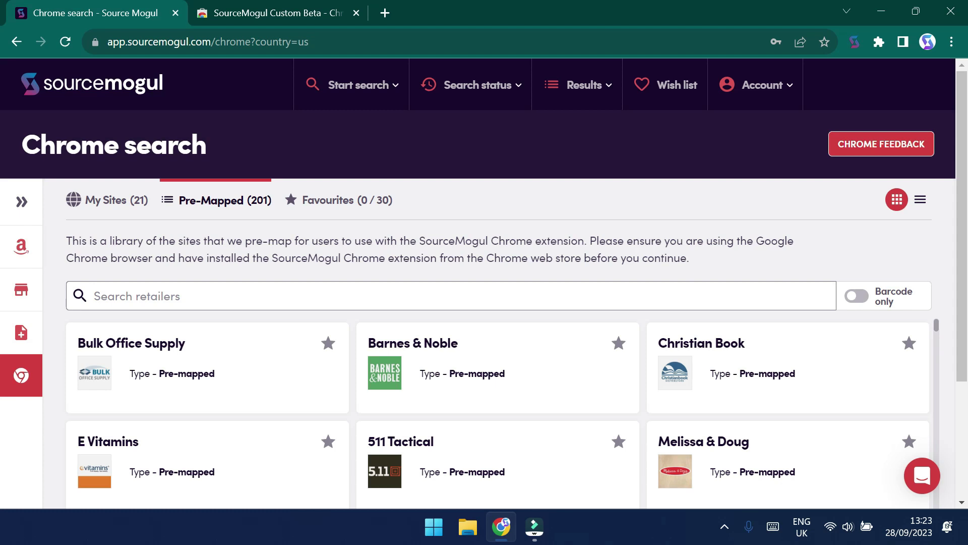
{"action": "left_click", "coordinate": [314, 297]}
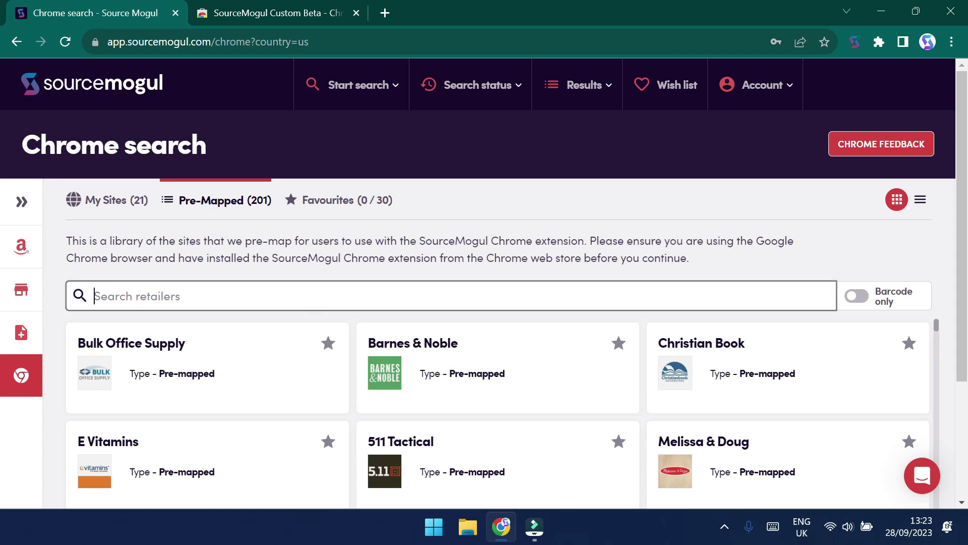
{"action": "type", "text": "targ"}
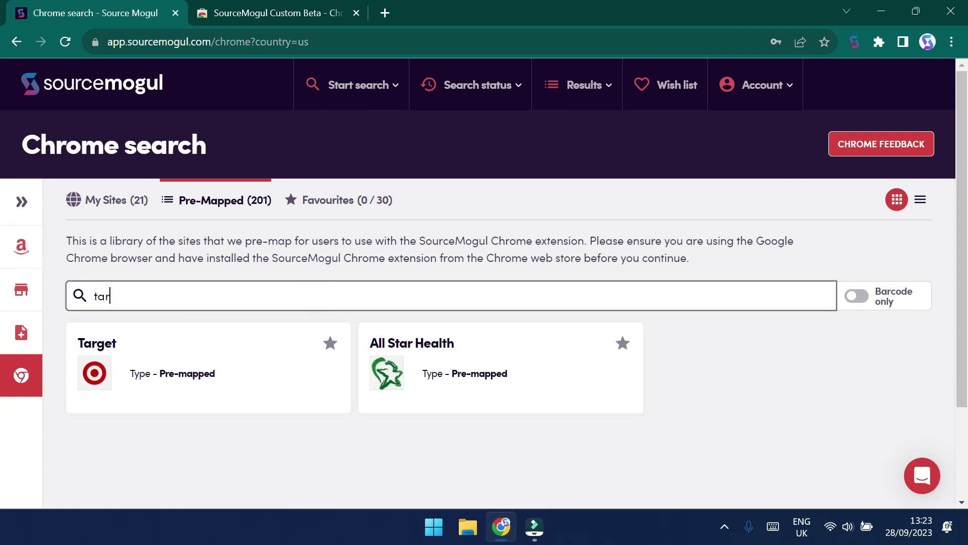
{"action": "left_click", "coordinate": [236, 353]}
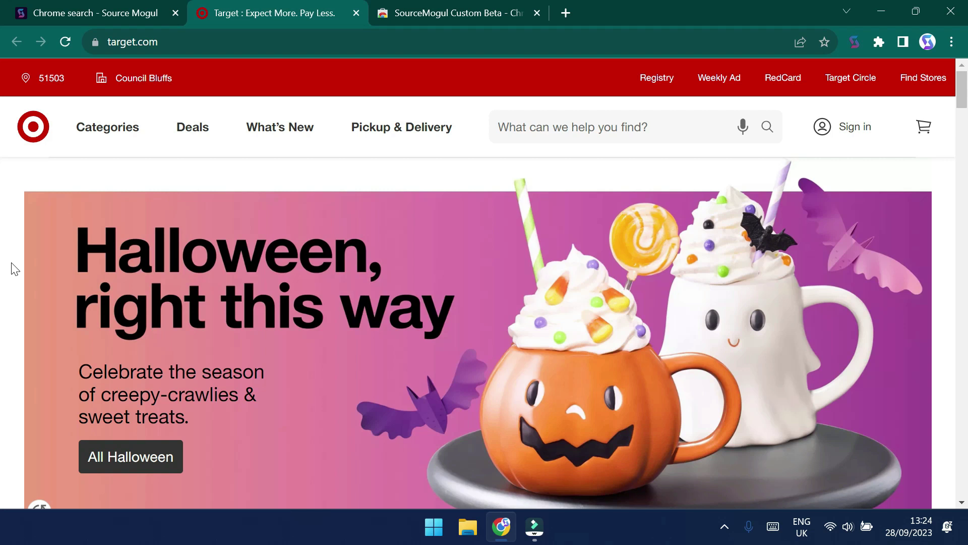
Step: Go to Target's Clearance page and browse its 2,971 discounted items
{"action": "left_click", "coordinate": [190, 135]}
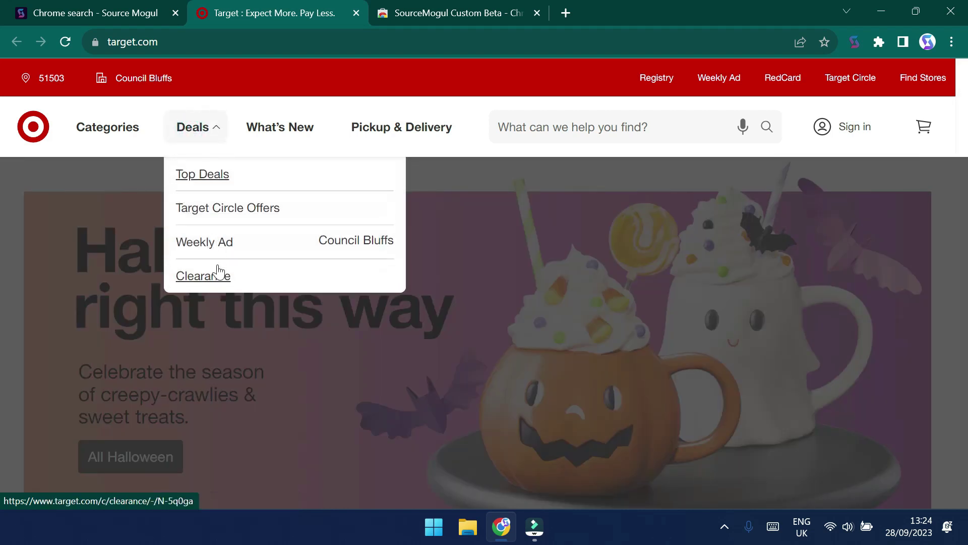
{"action": "left_click", "coordinate": [213, 279]}
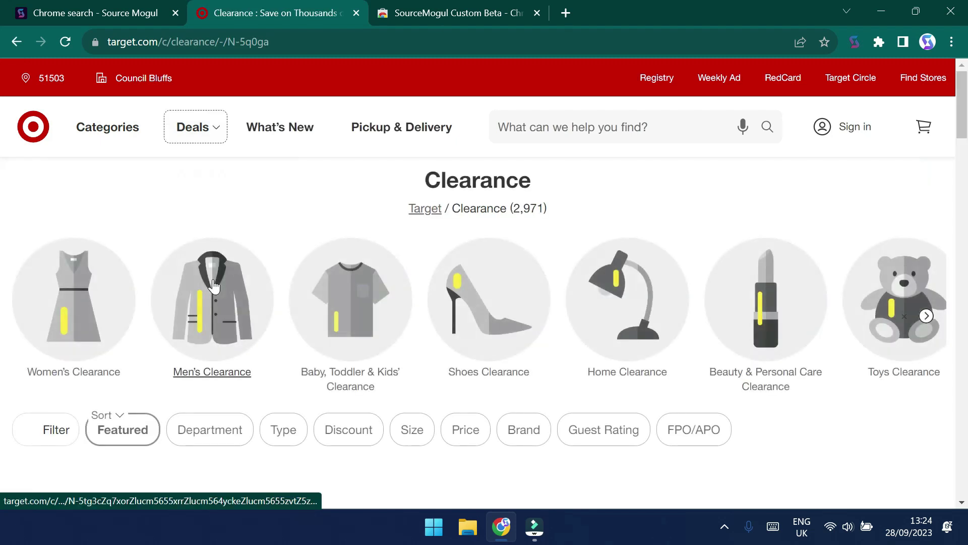
{"action": "scroll", "coordinate": [8, 342], "scroll_direction": "down", "scroll_amount": 3}
{"action": "scroll", "coordinate": [2, 350], "scroll_direction": "down", "scroll_amount": 4}
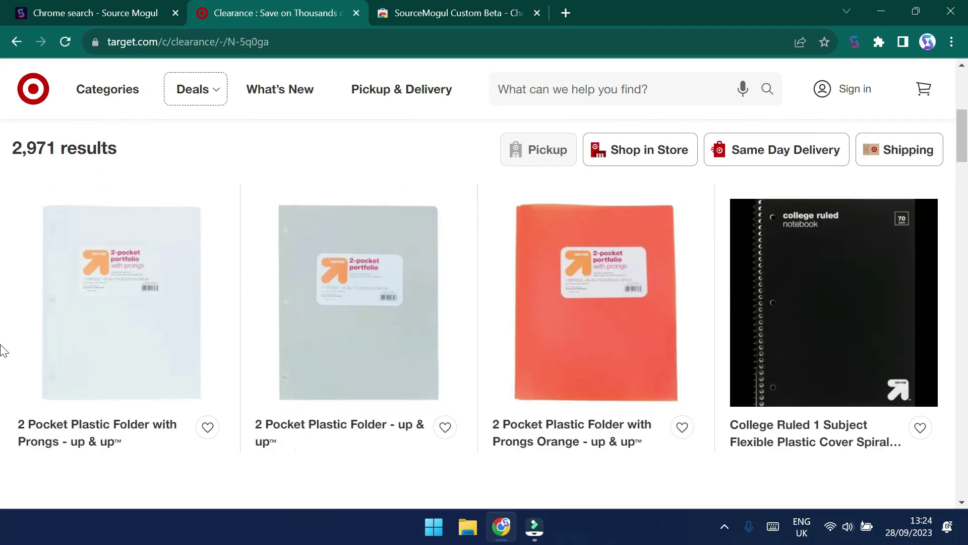
{"action": "scroll", "coordinate": [3, 350], "scroll_direction": "up", "scroll_amount": 2}
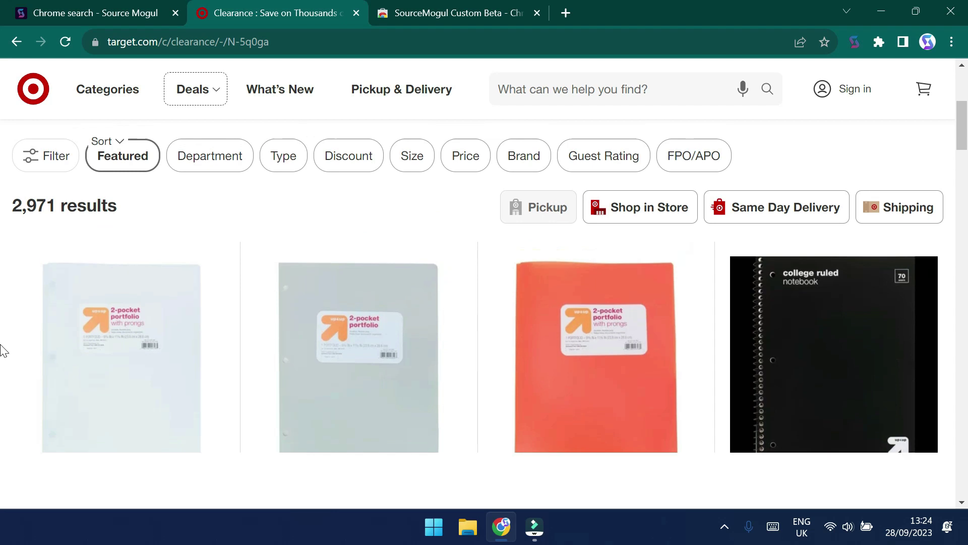
{"action": "scroll", "coordinate": [3, 351], "scroll_direction": "up", "scroll_amount": 3}
{"action": "scroll", "coordinate": [2, 350], "scroll_direction": "up", "scroll_amount": 2}
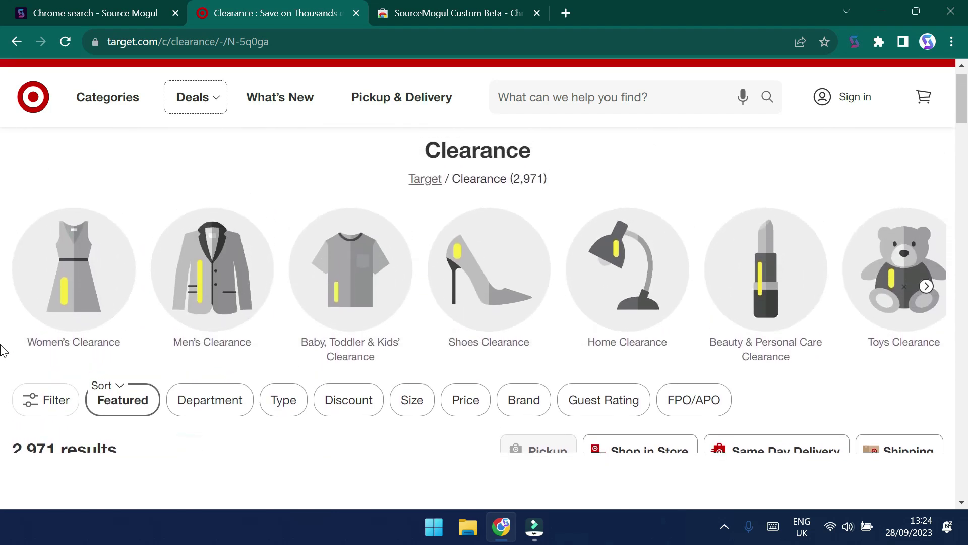
{"action": "scroll", "coordinate": [2, 350], "scroll_direction": "up", "scroll_amount": 1}
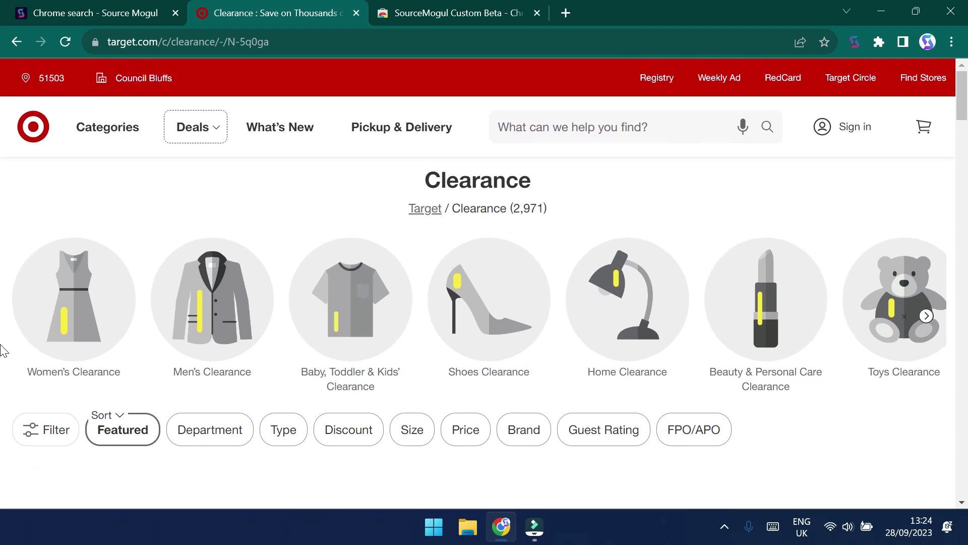
{"action": "scroll", "coordinate": [3, 351], "scroll_direction": "down", "scroll_amount": 9}
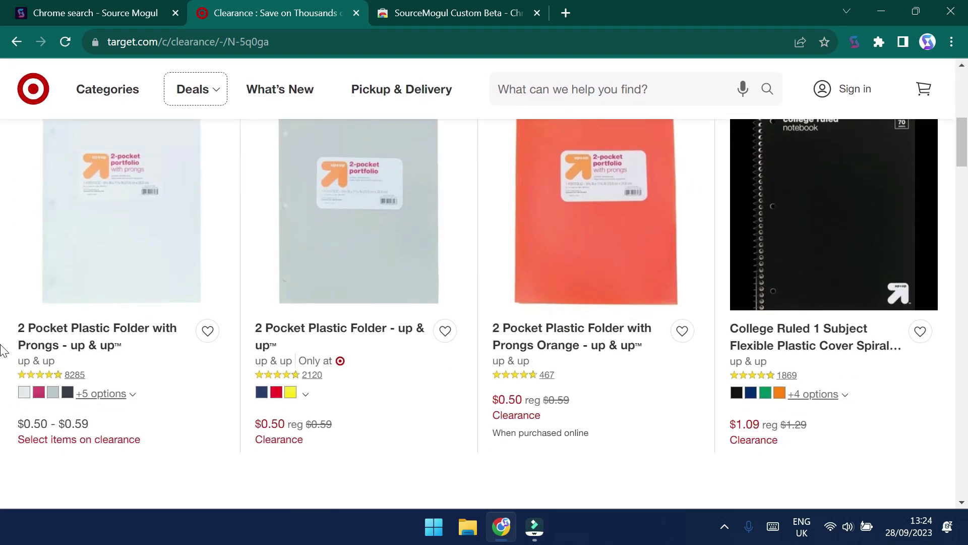
{"action": "scroll", "coordinate": [3, 351], "scroll_direction": "down", "scroll_amount": 5}
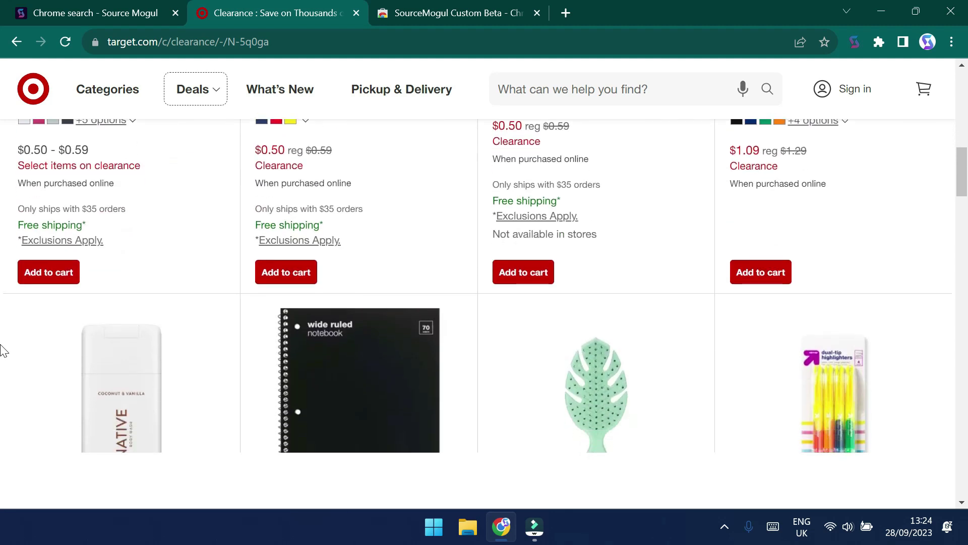
{"action": "scroll", "coordinate": [2, 351], "scroll_direction": "down", "scroll_amount": 6}
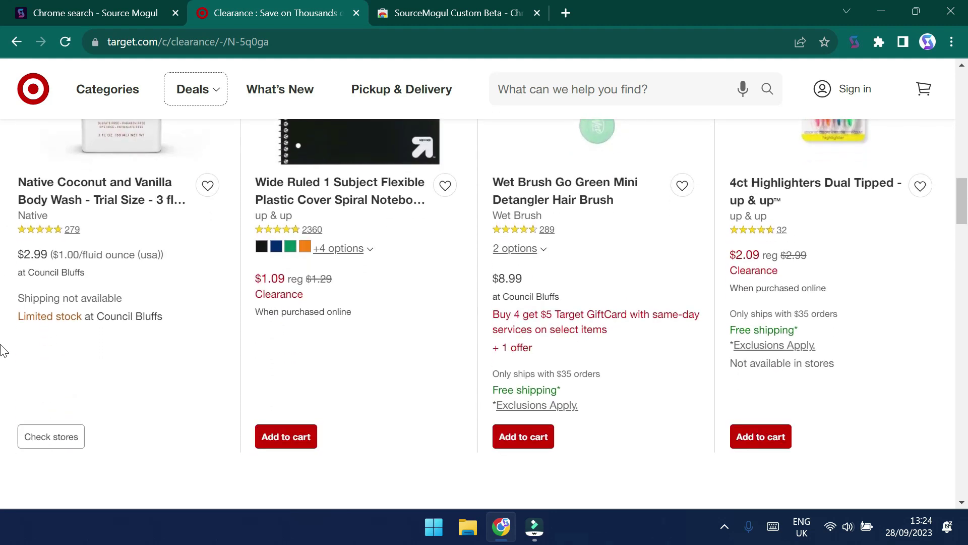
{"action": "scroll", "coordinate": [3, 351], "scroll_direction": "down", "scroll_amount": 7}
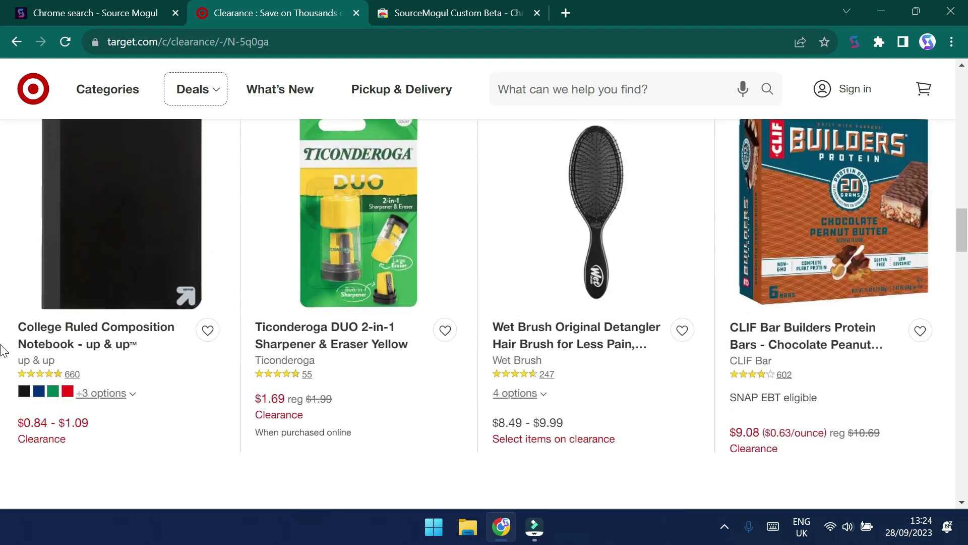
{"action": "scroll", "coordinate": [2, 350], "scroll_direction": "up", "scroll_amount": 15}
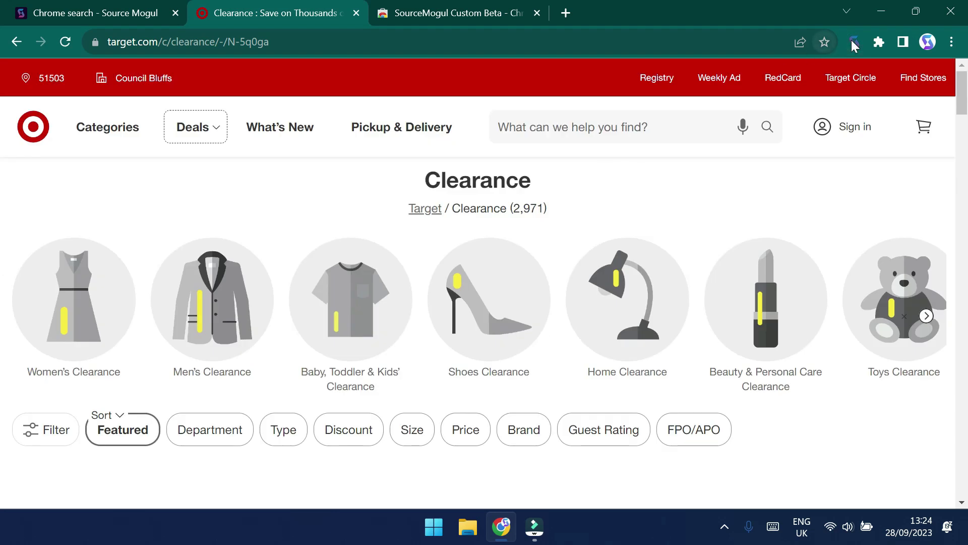
Step: Start the AnySite extension's analysis of the Target clearance page
{"action": "left_click", "coordinate": [853, 41]}
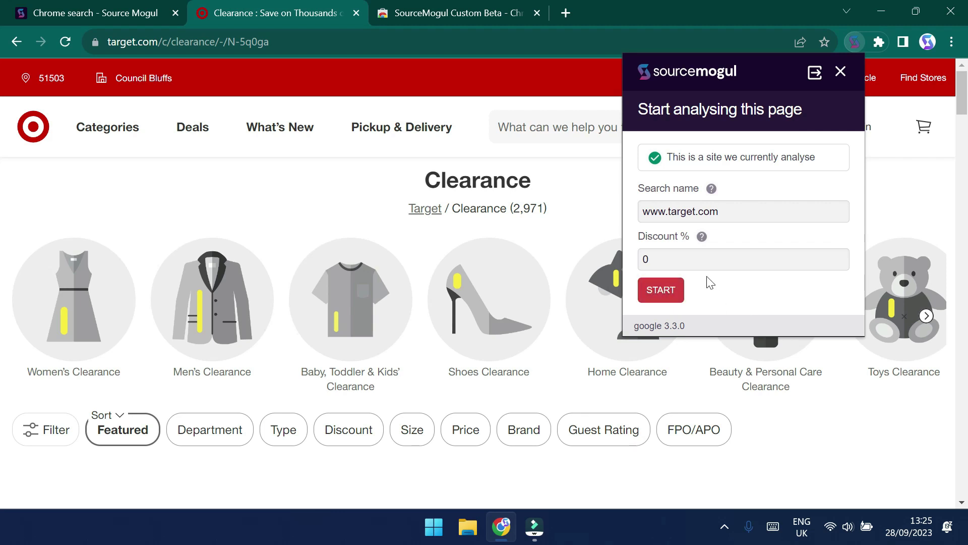
{"action": "left_click", "coordinate": [650, 288]}
{"action": "left_click", "coordinate": [650, 288]}
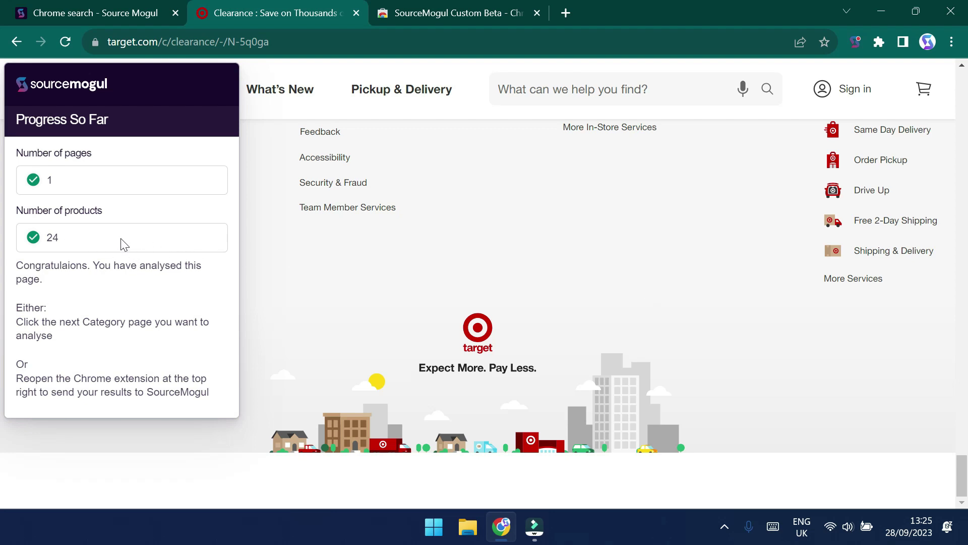
Step: Page through the clearance results until 16 pages and 384 products are recorded
{"action": "scroll", "coordinate": [558, 276], "scroll_direction": "up", "scroll_amount": 15}
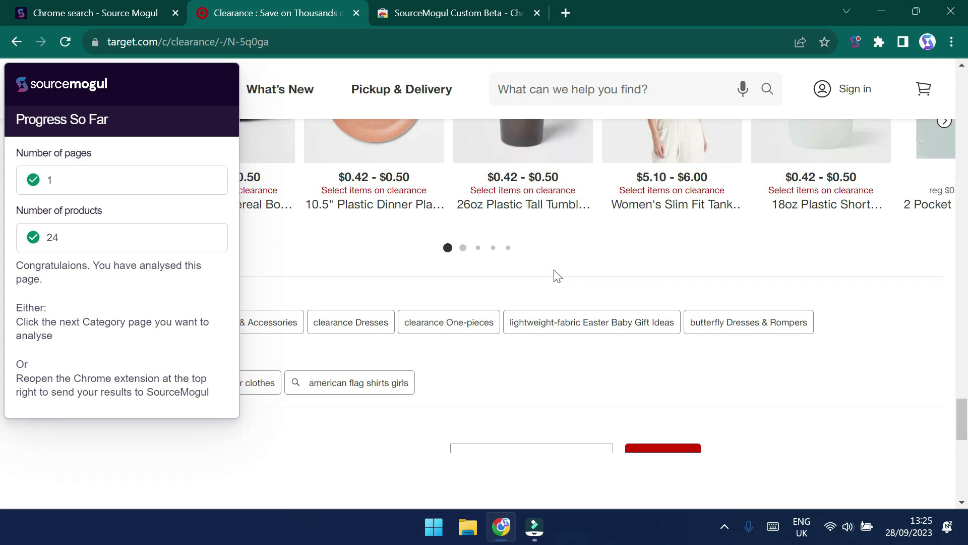
{"action": "scroll", "coordinate": [555, 277], "scroll_direction": "up", "scroll_amount": 5}
{"action": "scroll", "coordinate": [548, 335], "scroll_direction": "down", "scroll_amount": 3}
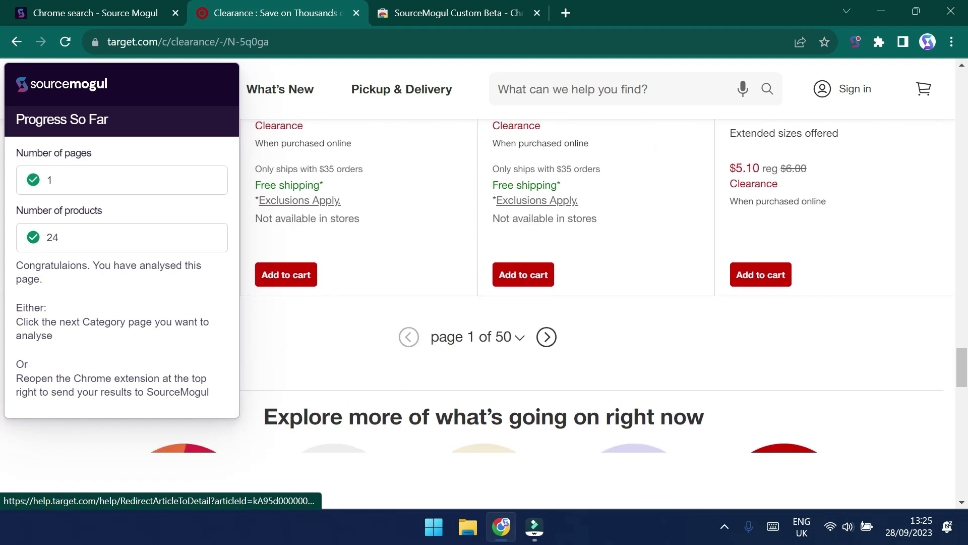
{"action": "left_click", "coordinate": [547, 334]}
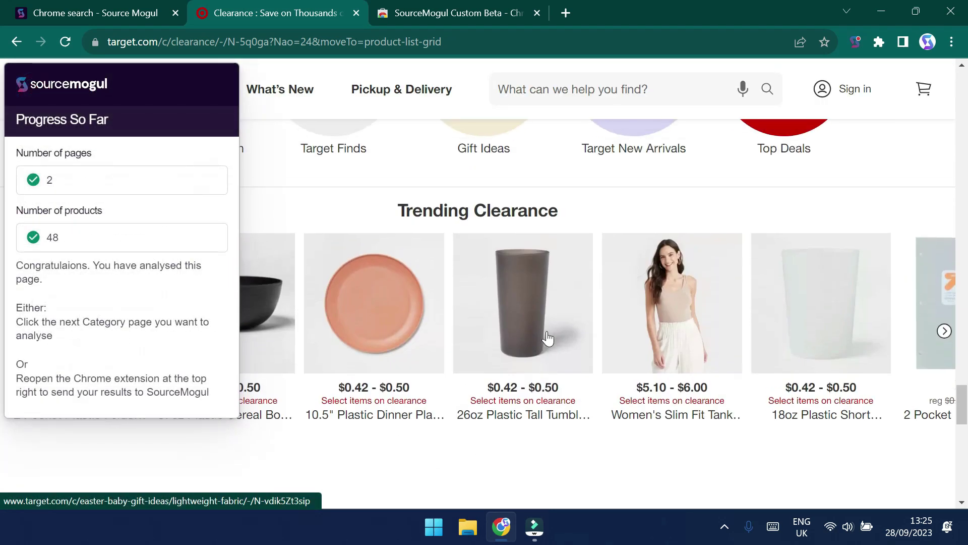
{"action": "scroll", "coordinate": [548, 338], "scroll_direction": "up", "scroll_amount": 3}
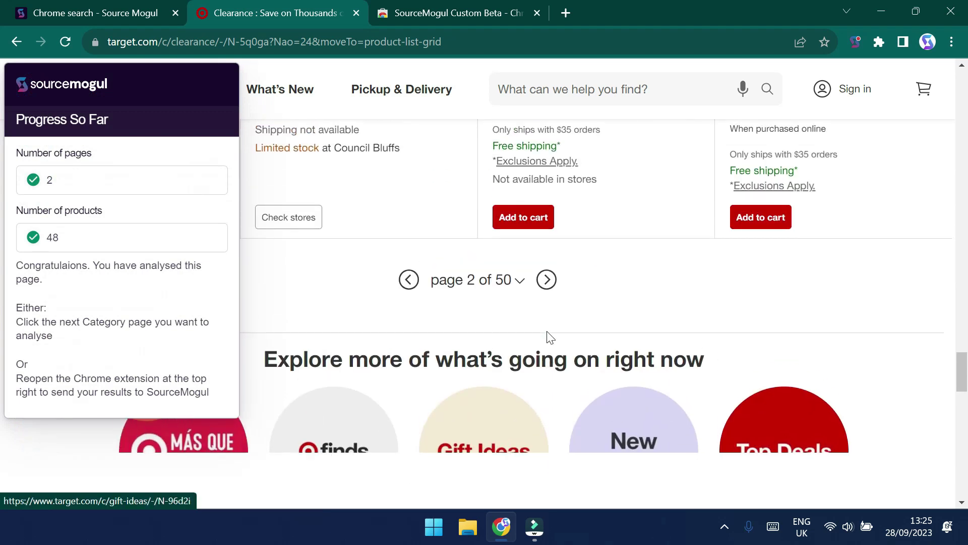
{"action": "left_click", "coordinate": [547, 281]}
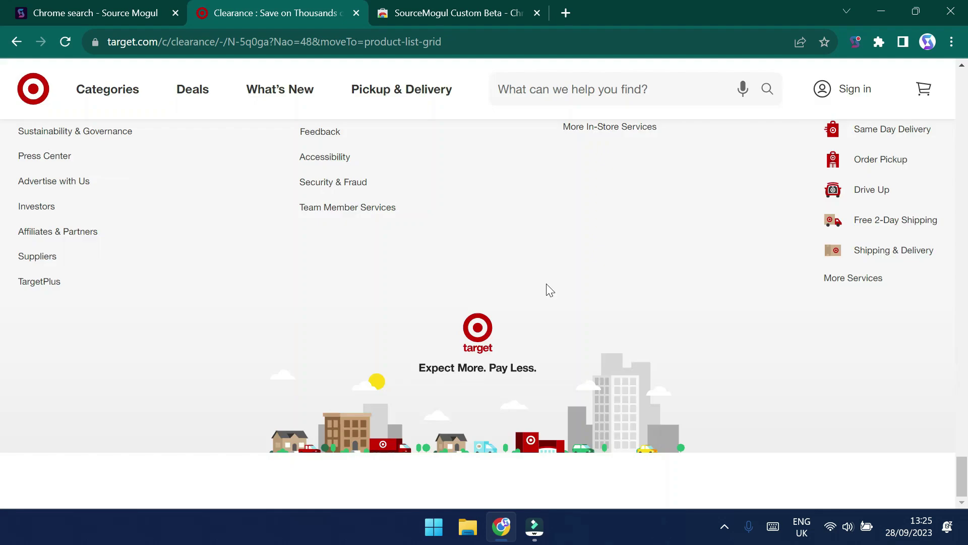
{"action": "scroll", "coordinate": [555, 312], "scroll_direction": "up", "scroll_amount": 5}
{"action": "left_click", "coordinate": [558, 329]}
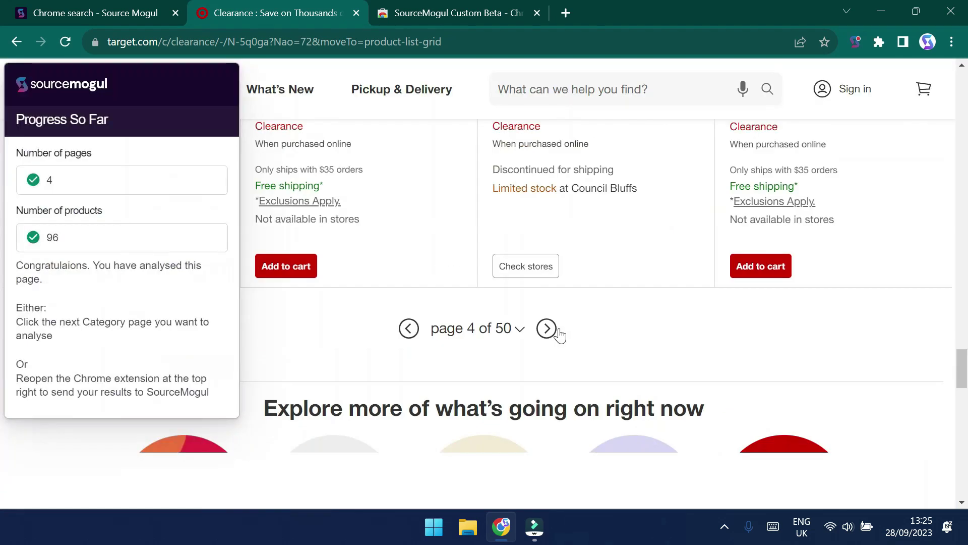
{"action": "left_click", "coordinate": [547, 329]}
{"action": "scroll", "coordinate": [549, 361], "scroll_direction": "down", "scroll_amount": 10}
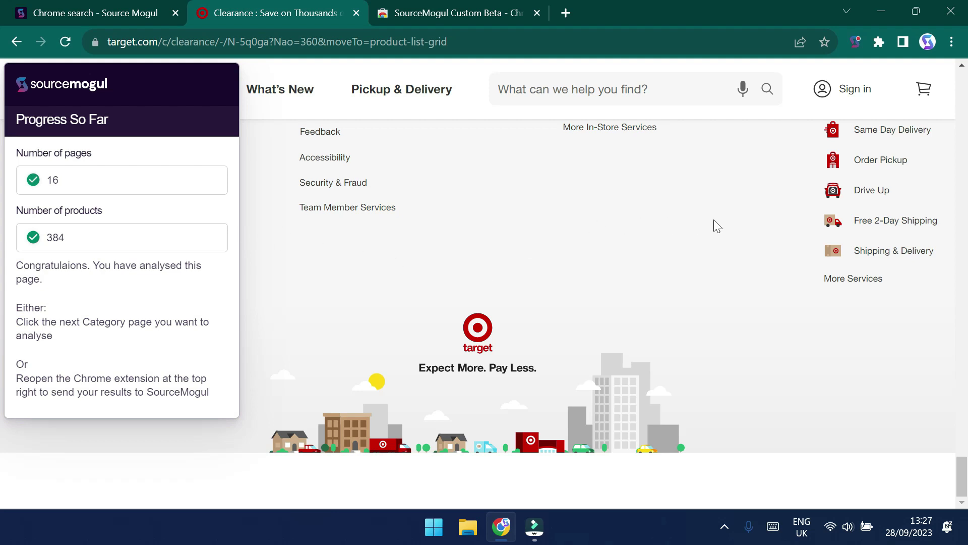
Step: Complete the extension search, sending the 384 Target products to SourceMogul
{"action": "left_click", "coordinate": [860, 43]}
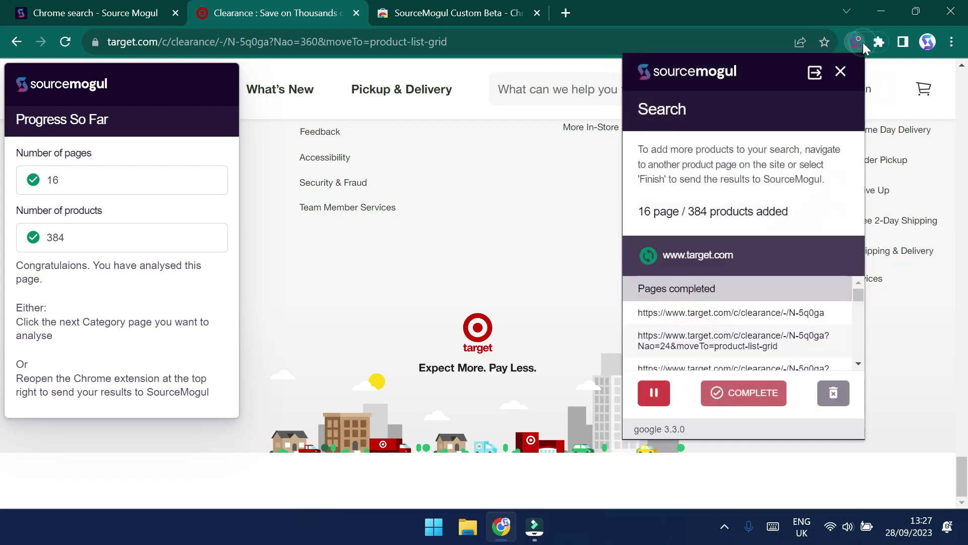
{"action": "left_click", "coordinate": [751, 397]}
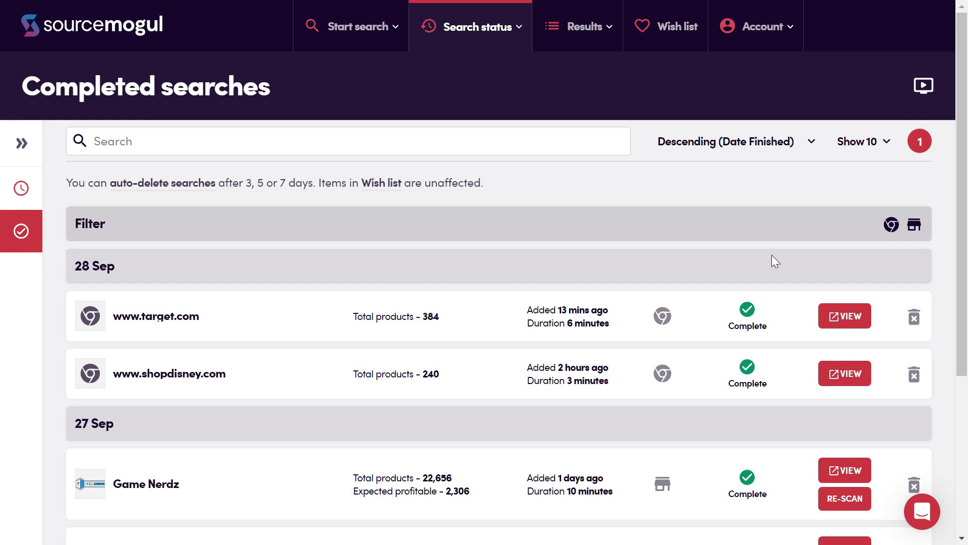
Step: Check Search status, then show Results > Chrome extension with its 13 profitable results
{"action": "left_click", "coordinate": [467, 28]}
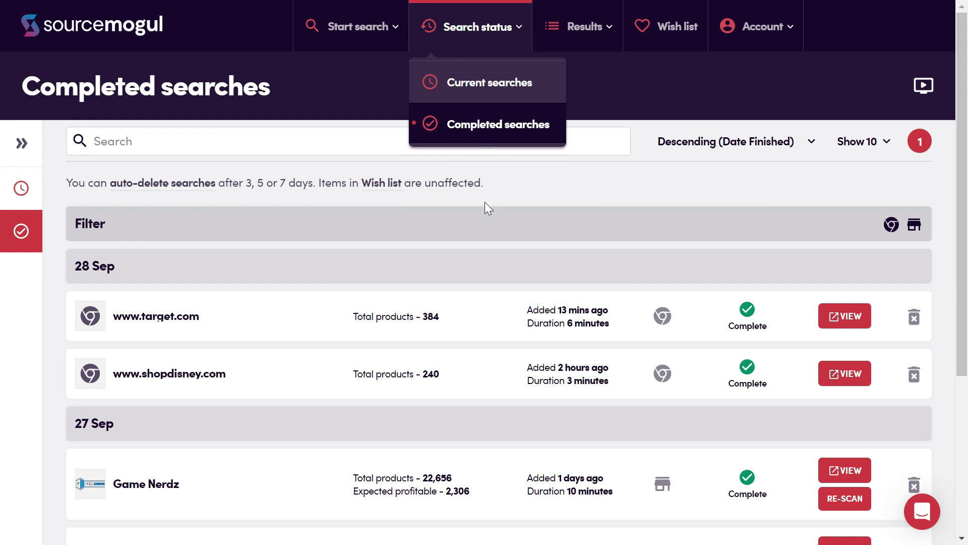
{"action": "left_click", "coordinate": [516, 191]}
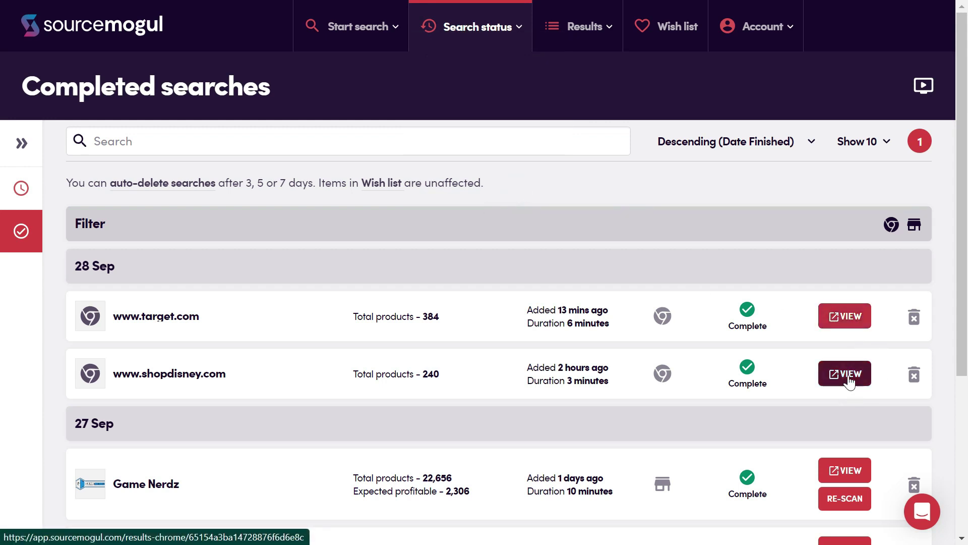
{"action": "left_click", "coordinate": [591, 38]}
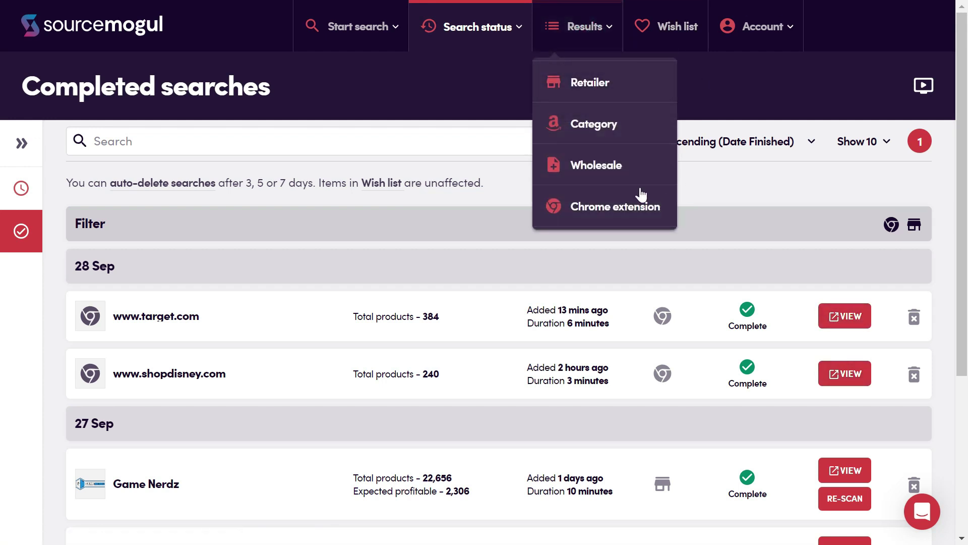
{"action": "left_click", "coordinate": [597, 207]}
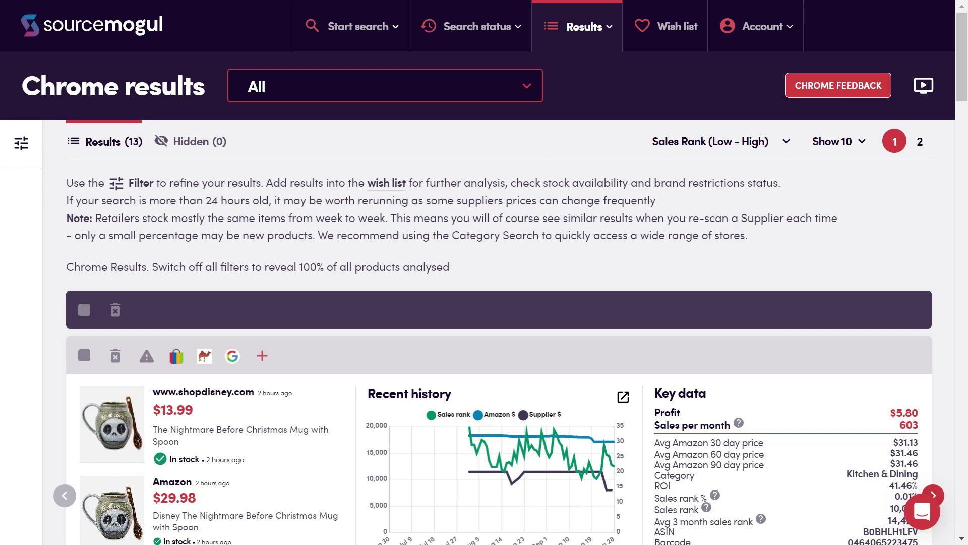
{"action": "scroll", "coordinate": [382, 267], "scroll_direction": "down", "scroll_amount": 5}
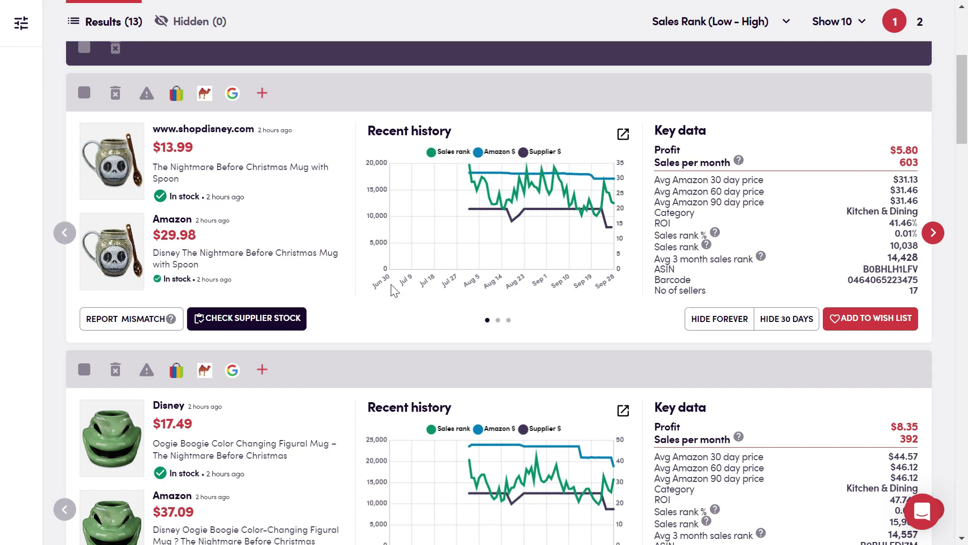
{"action": "scroll", "coordinate": [393, 290], "scroll_direction": "down", "scroll_amount": 6}
{"action": "scroll", "coordinate": [394, 291], "scroll_direction": "down", "scroll_amount": 14}
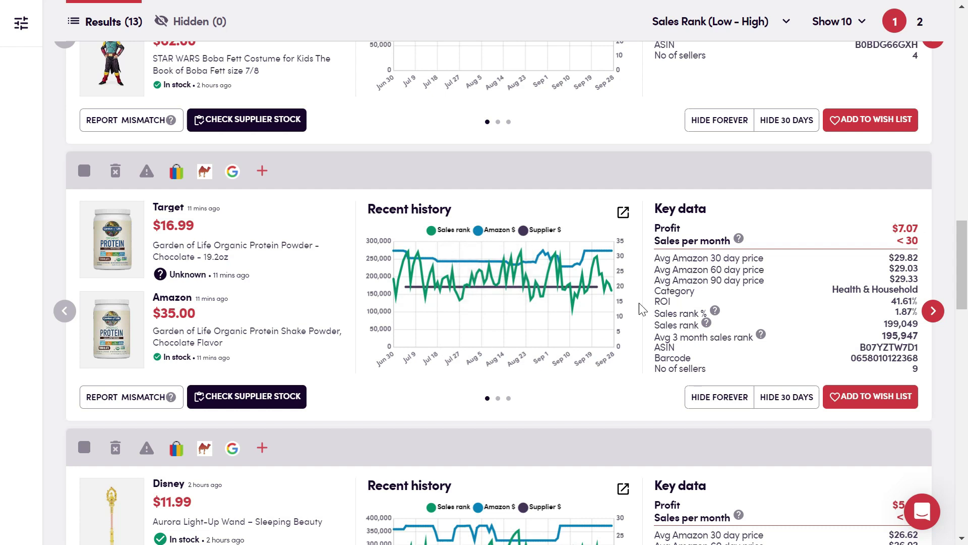
Step: View the protein powder's competition, specs and $7.07 profit fee breakdown
{"action": "left_click", "coordinate": [939, 317]}
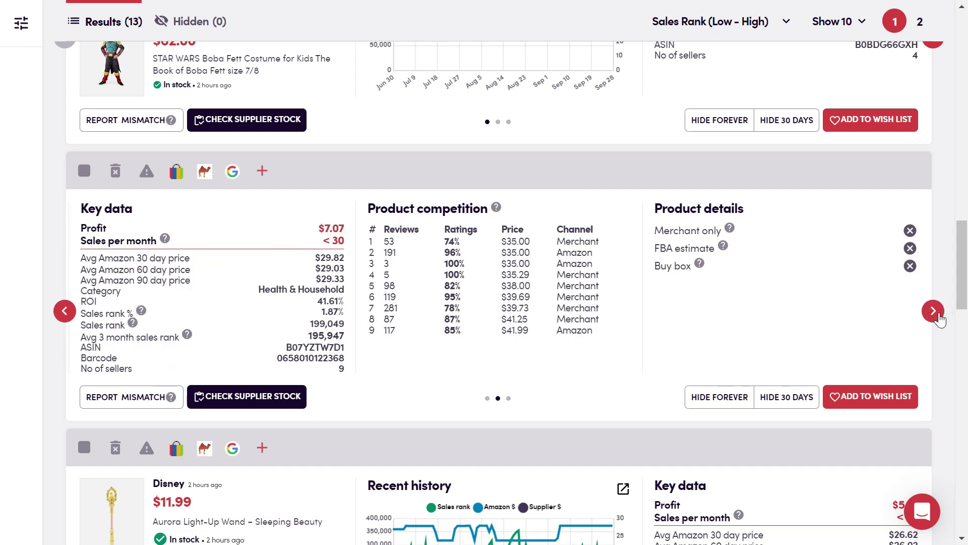
{"action": "left_click", "coordinate": [938, 317]}
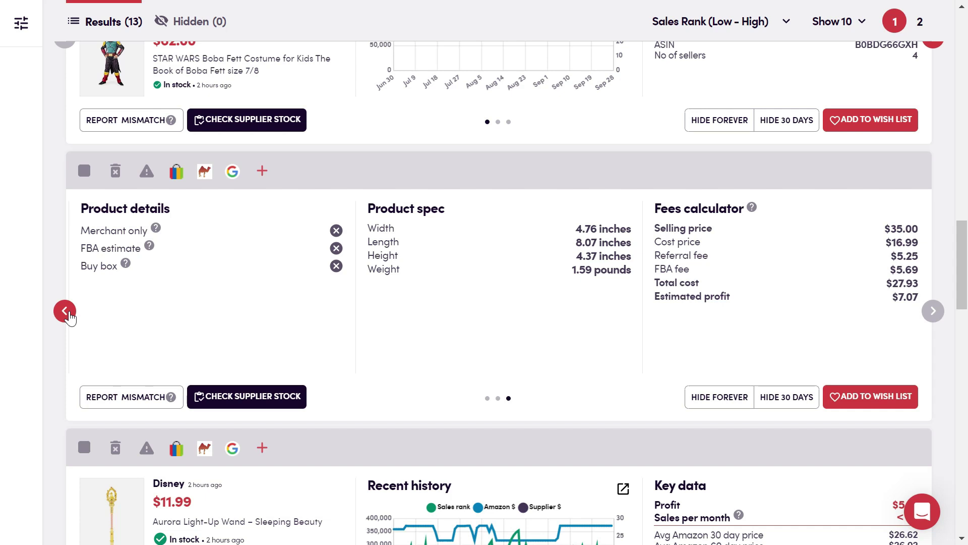
{"action": "scroll", "coordinate": [452, 310], "scroll_direction": "up", "scroll_amount": 15}
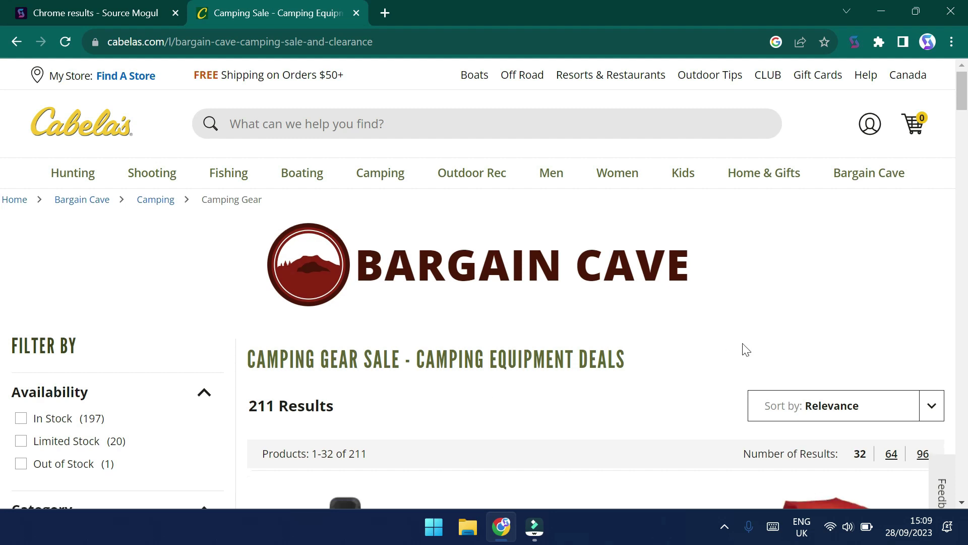
Step: Open the SourceMogul extension on Cabela's camping sale page and choose START TAGGING
{"action": "scroll", "coordinate": [747, 349], "scroll_direction": "down", "scroll_amount": 5}
{"action": "scroll", "coordinate": [744, 350], "scroll_direction": "down", "scroll_amount": 3}
{"action": "scroll", "coordinate": [744, 350], "scroll_direction": "up", "scroll_amount": 2}
{"action": "scroll", "coordinate": [744, 351], "scroll_direction": "up", "scroll_amount": 1}
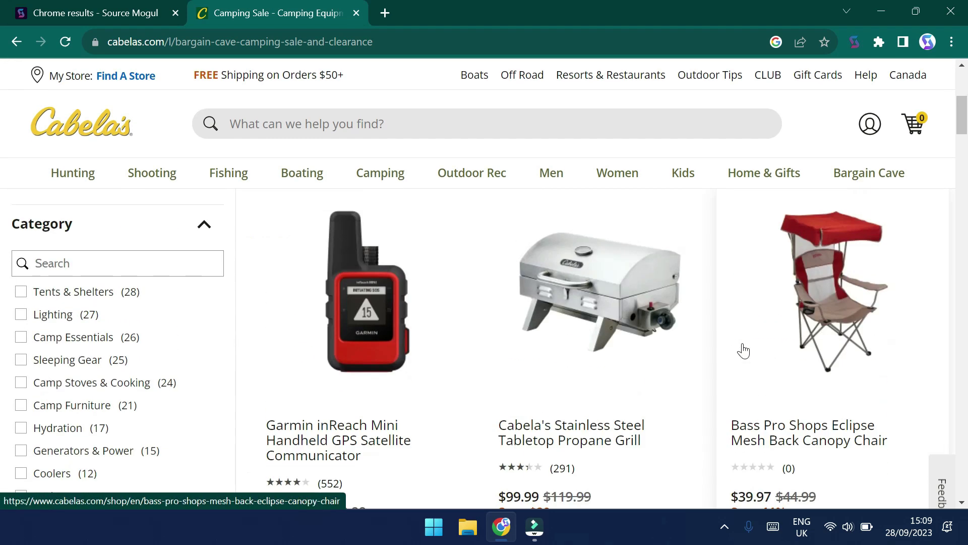
{"action": "left_click", "coordinate": [855, 42]}
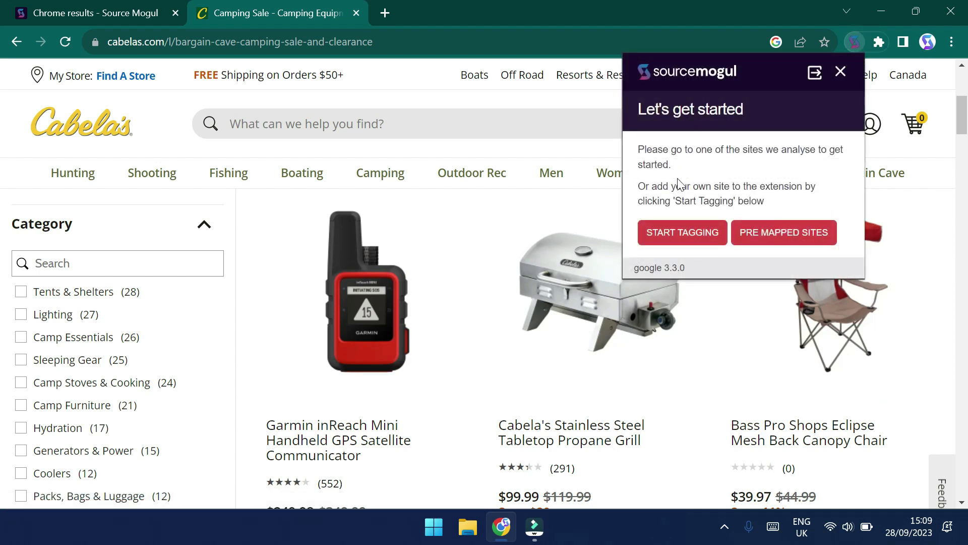
{"action": "left_click", "coordinate": [676, 233]}
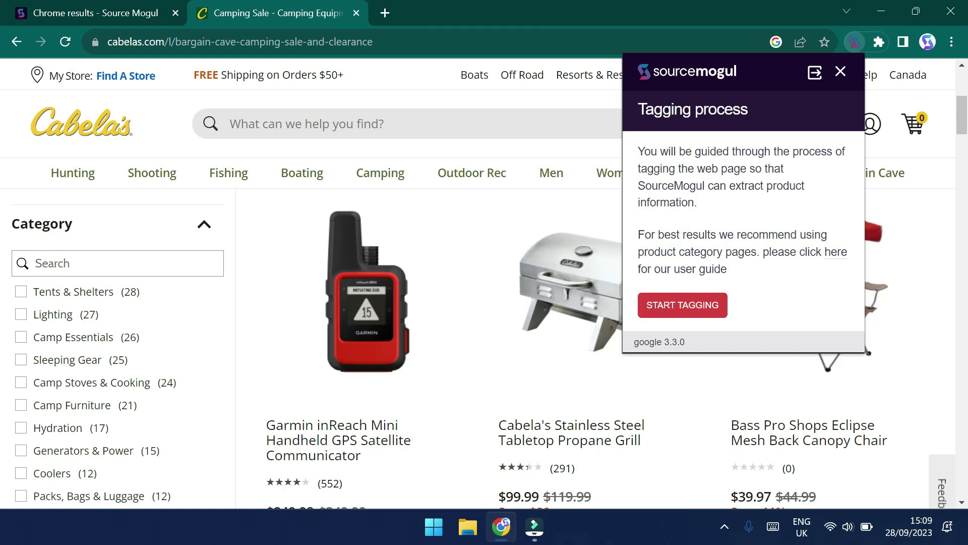
Step: Start tagging and mark the Garmin product's title, image and $249.98 price
{"action": "left_click", "coordinate": [692, 314]}
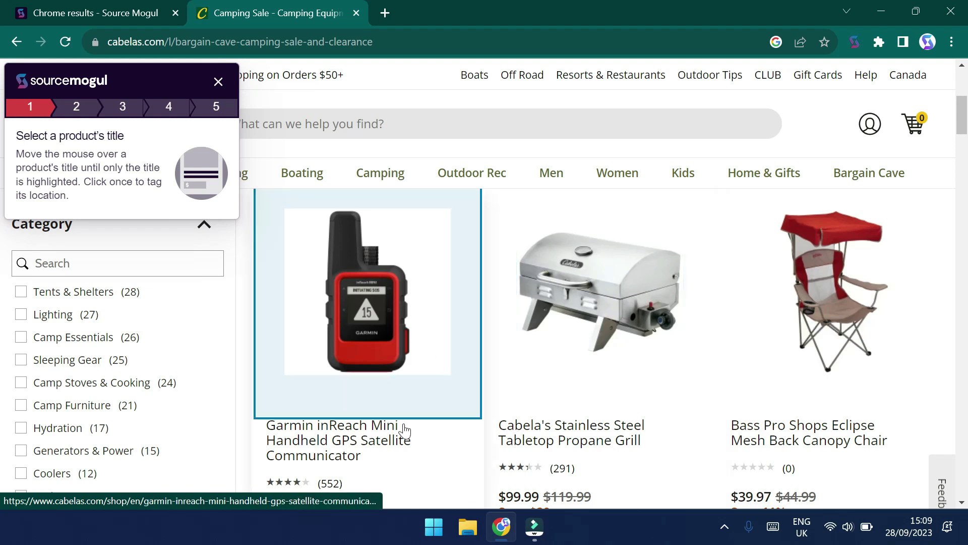
{"action": "left_click", "coordinate": [338, 441]}
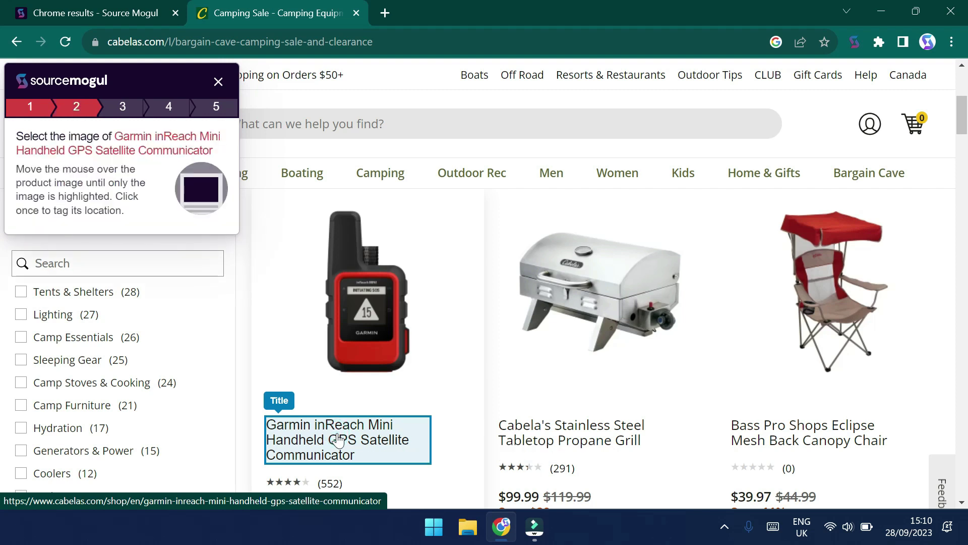
{"action": "left_click", "coordinate": [362, 312]}
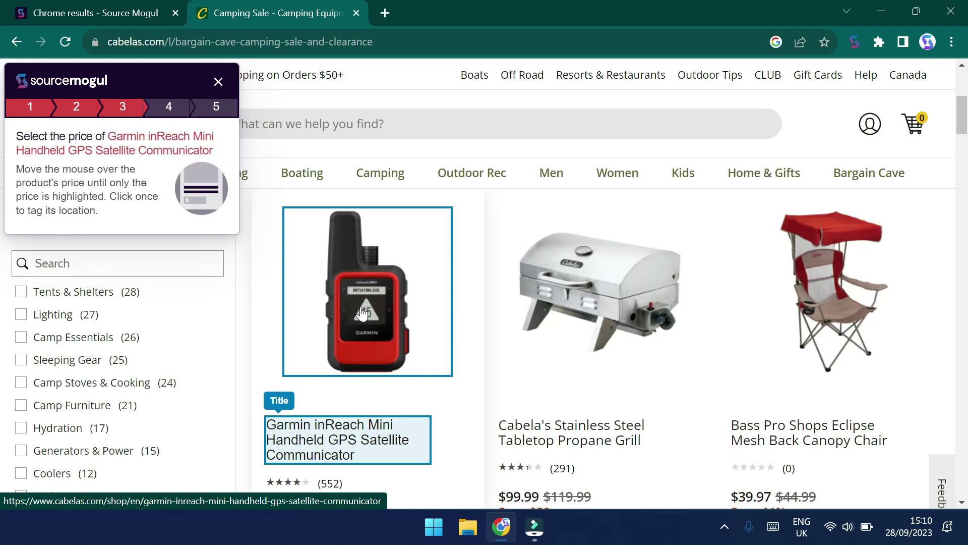
{"action": "scroll", "coordinate": [362, 313], "scroll_direction": "down", "scroll_amount": 3}
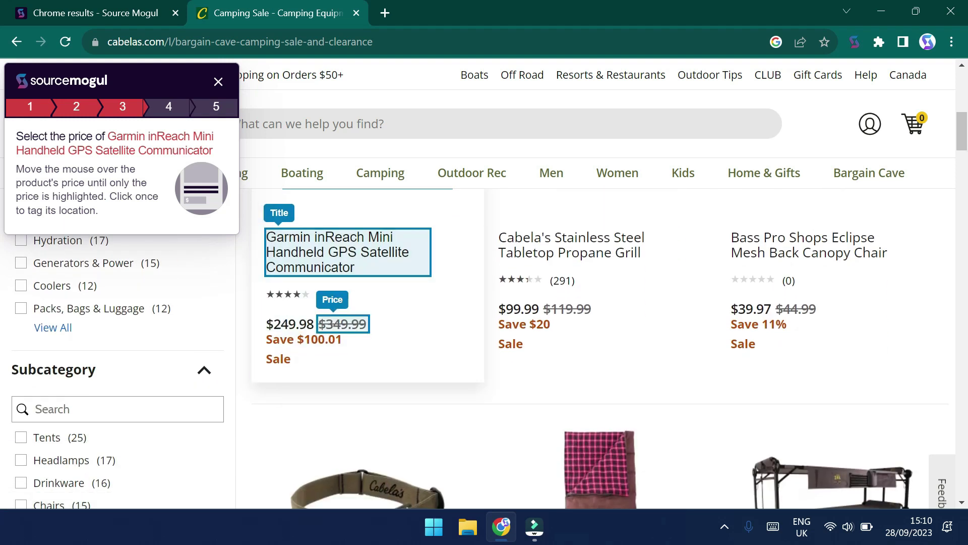
{"action": "left_click", "coordinate": [290, 324]}
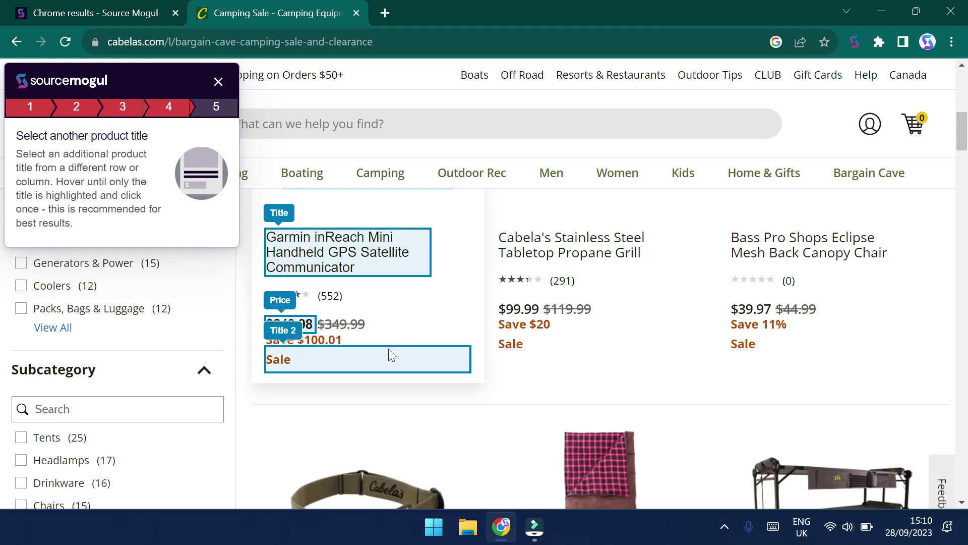
Step: Tag the bunk bed title as a second example, accept the 31 detected products and close the notice
{"action": "scroll", "coordinate": [389, 353], "scroll_direction": "down", "scroll_amount": 6}
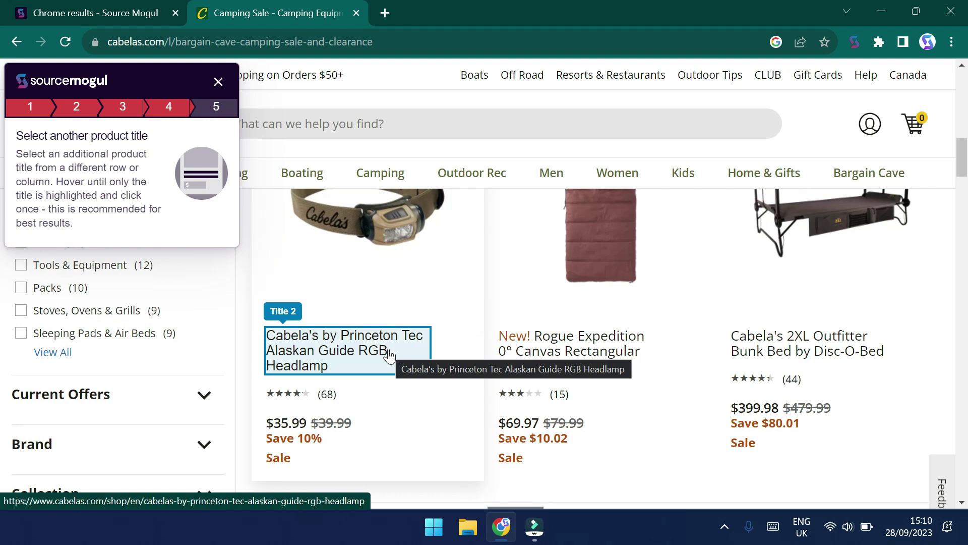
{"action": "left_click", "coordinate": [757, 347]}
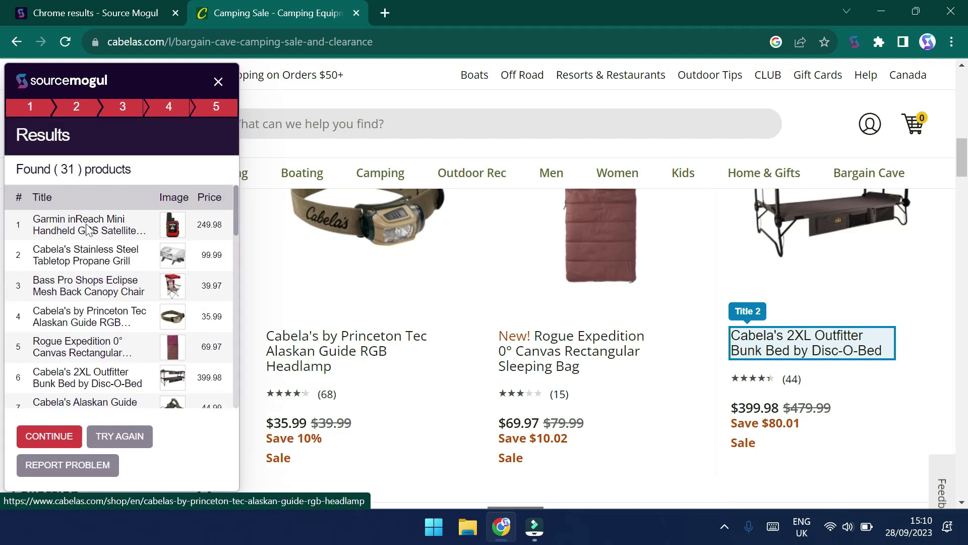
{"action": "scroll", "coordinate": [106, 288], "scroll_direction": "down", "scroll_amount": 10}
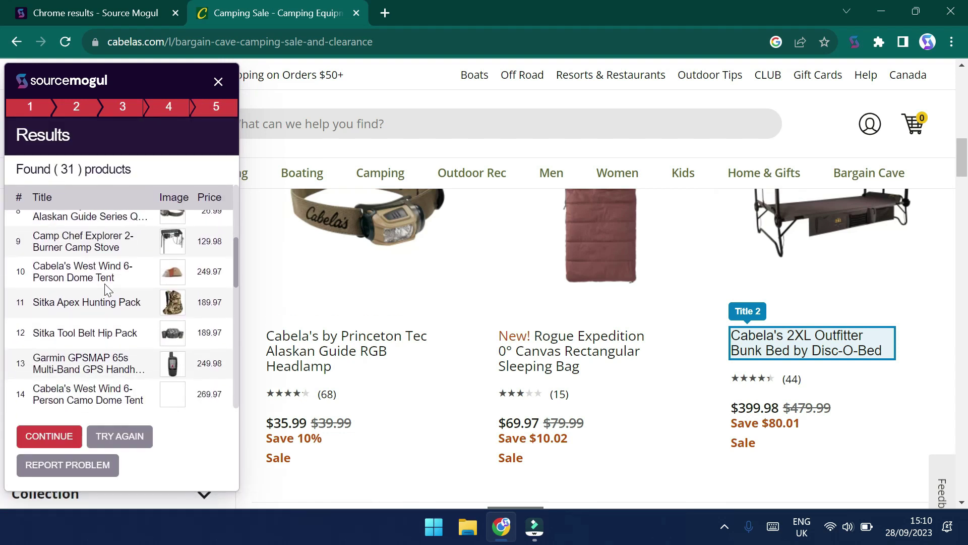
{"action": "scroll", "coordinate": [106, 288], "scroll_direction": "down", "scroll_amount": 2}
{"action": "scroll", "coordinate": [106, 289], "scroll_direction": "up", "scroll_amount": 11}
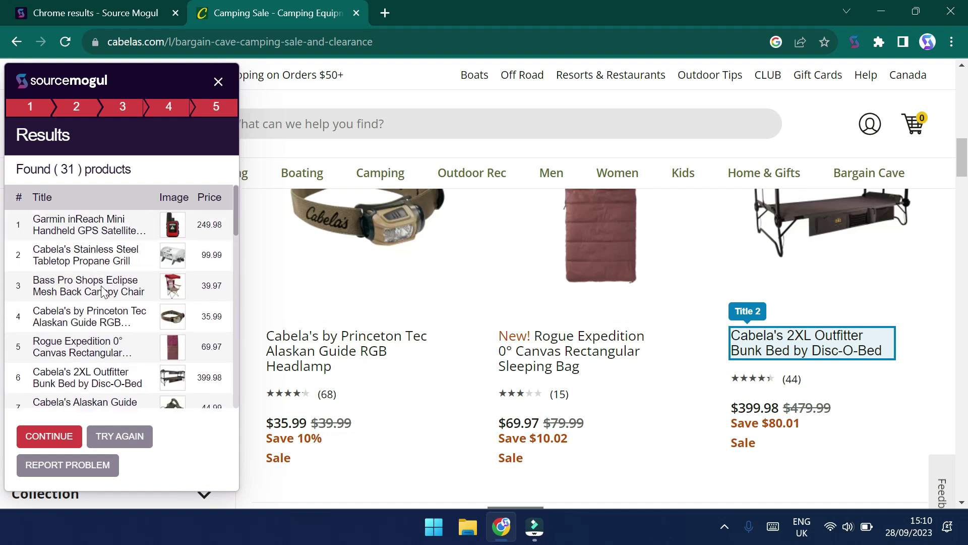
{"action": "left_click", "coordinate": [59, 442]}
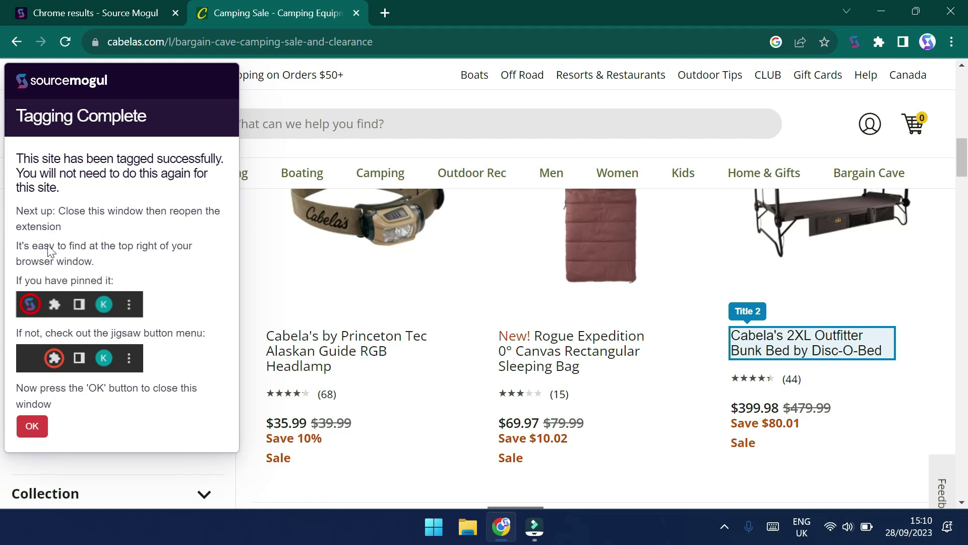
{"action": "left_click", "coordinate": [32, 428]}
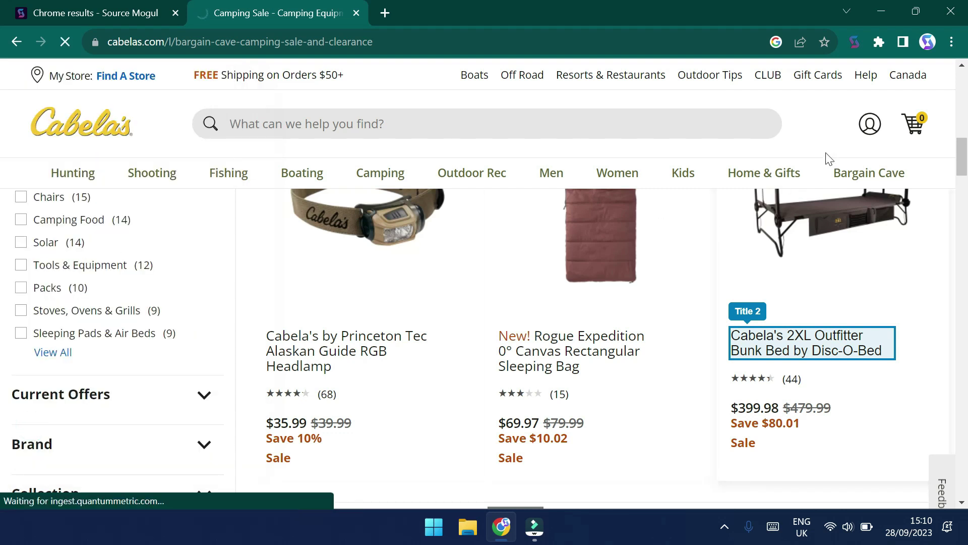
{"action": "left_click", "coordinate": [856, 47]}
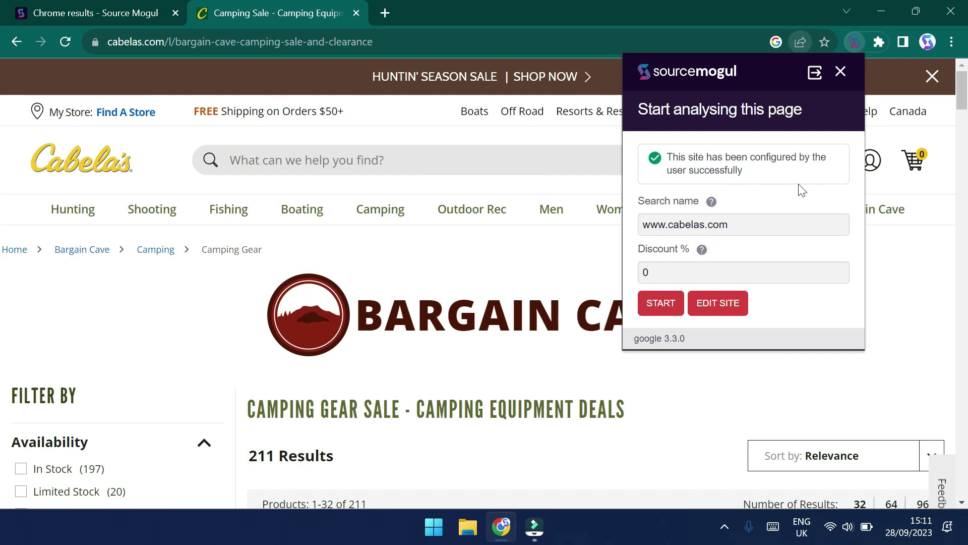
{"action": "scroll", "coordinate": [888, 281], "scroll_direction": "down", "scroll_amount": 2}
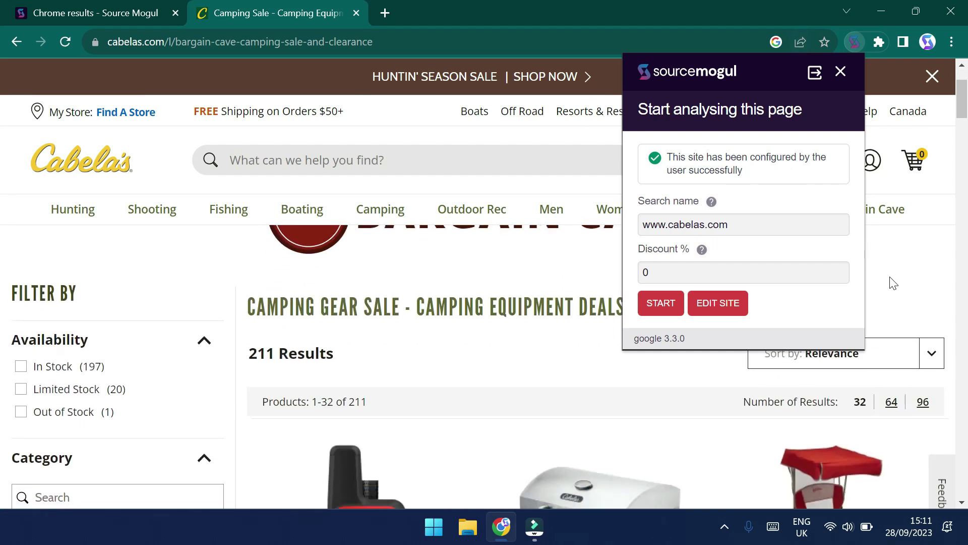
{"action": "left_click", "coordinate": [926, 407]}
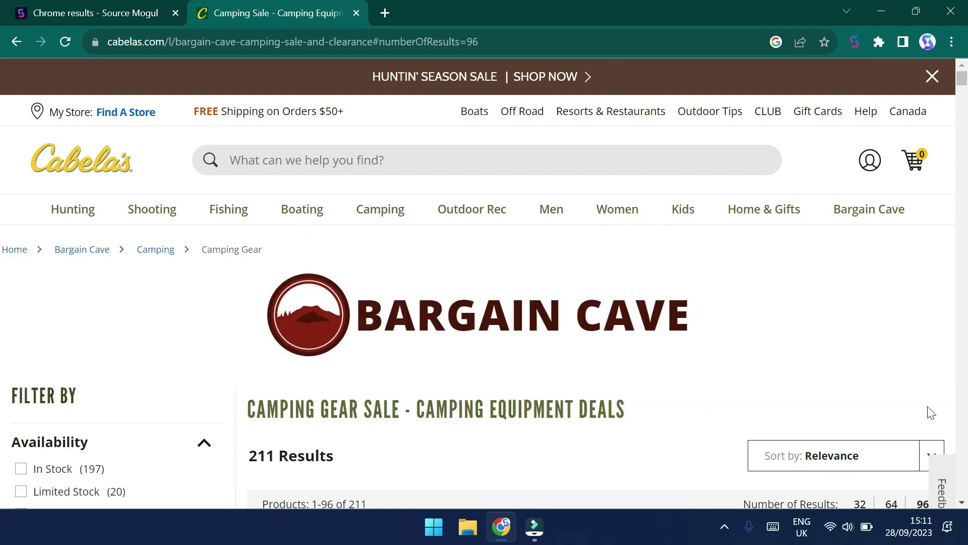
{"action": "scroll", "coordinate": [683, 389], "scroll_direction": "down", "scroll_amount": 3}
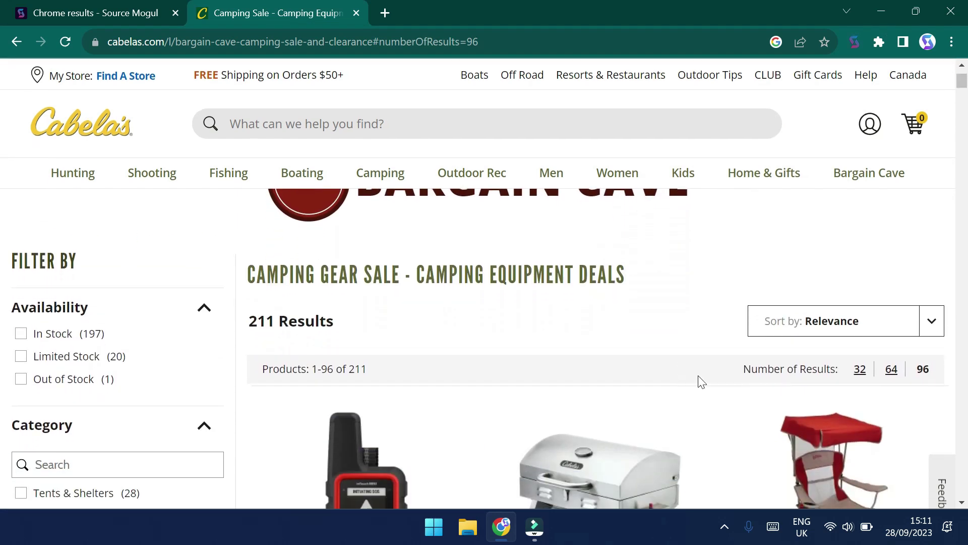
{"action": "left_click", "coordinate": [852, 47]}
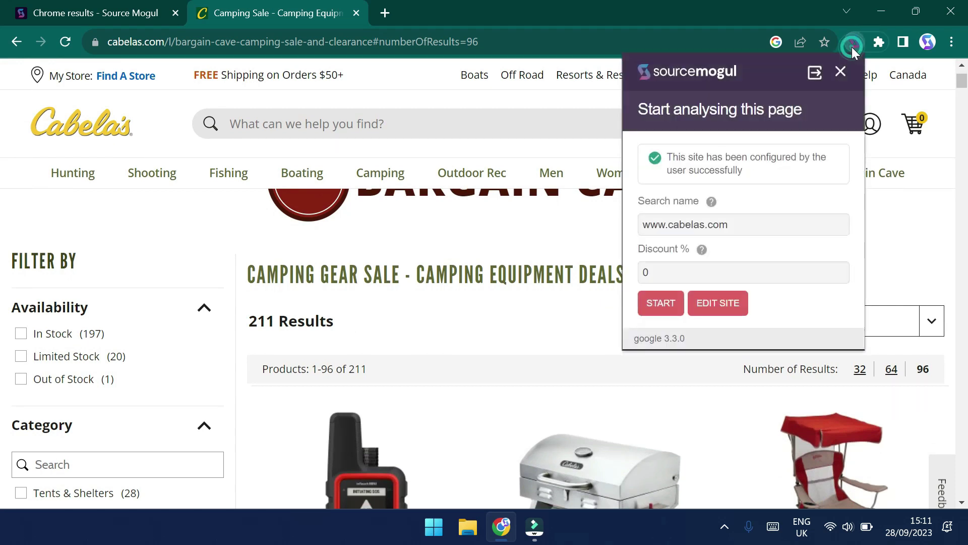
Step: Analyse the current Cabela's listing page and then page 1, totalling 189 products
{"action": "left_click", "coordinate": [661, 304]}
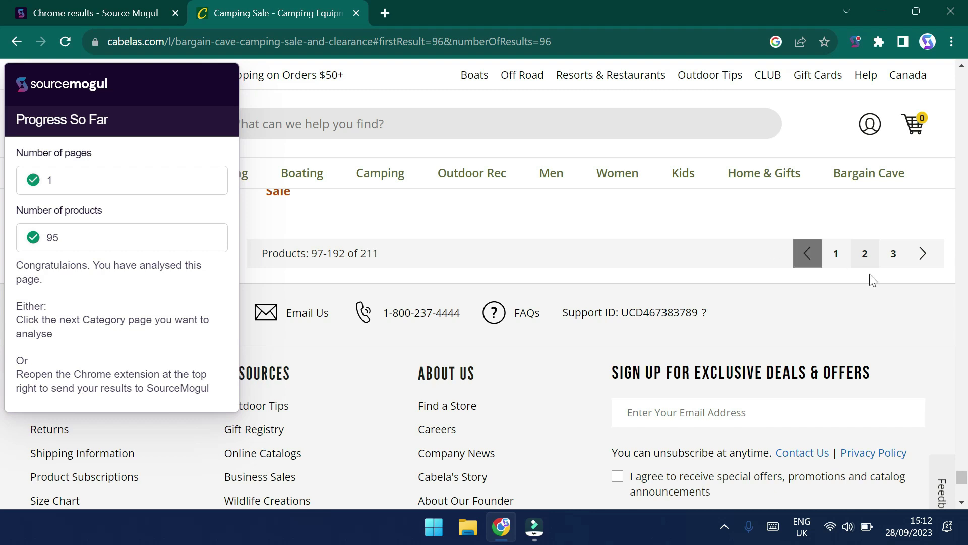
{"action": "left_click", "coordinate": [835, 255]}
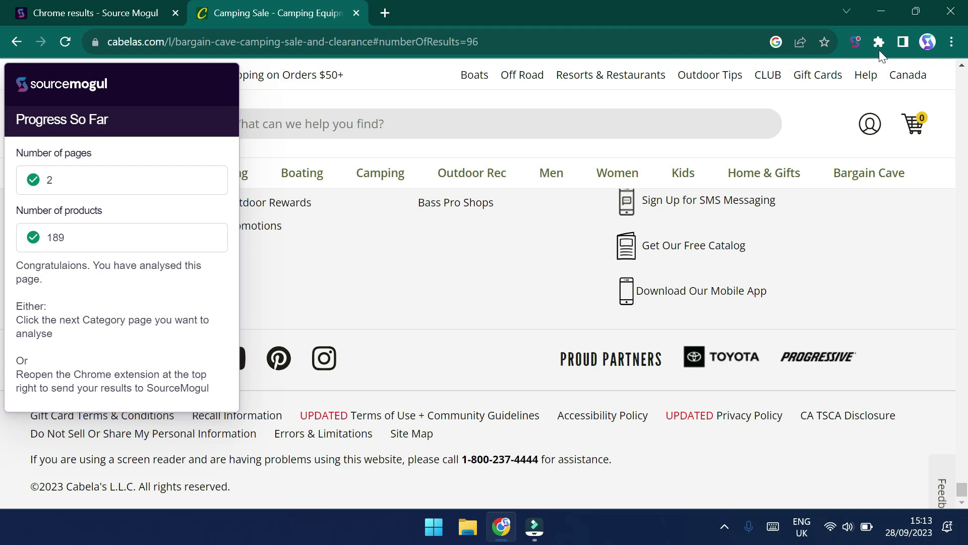
Step: Complete the 189-product Cabela's search so it appears in SourceMogul's Completed searches
{"action": "left_click", "coordinate": [853, 42]}
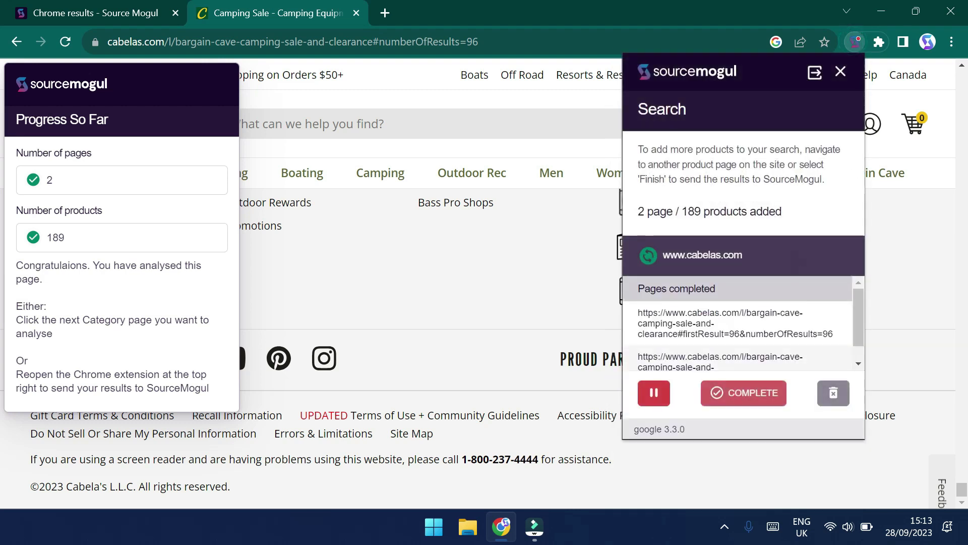
{"action": "left_click", "coordinate": [742, 399]}
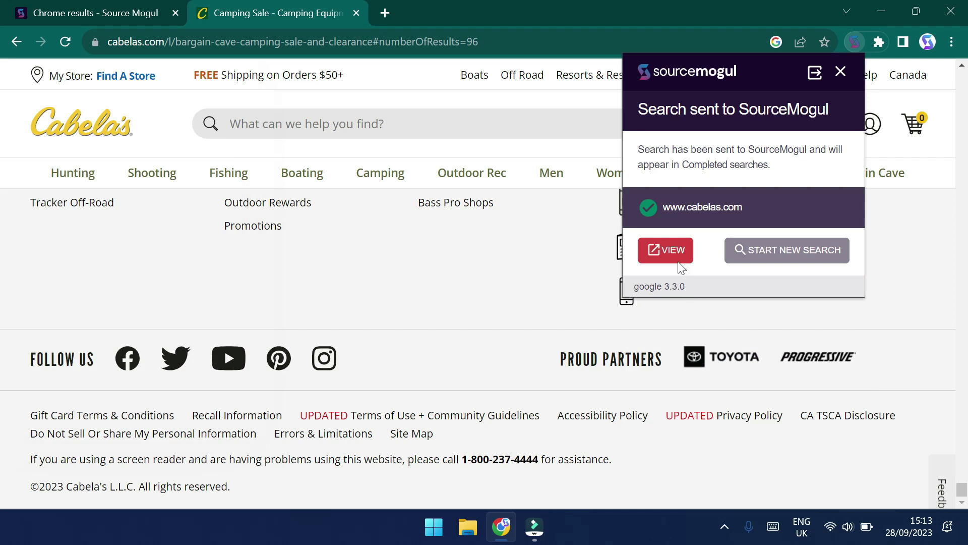